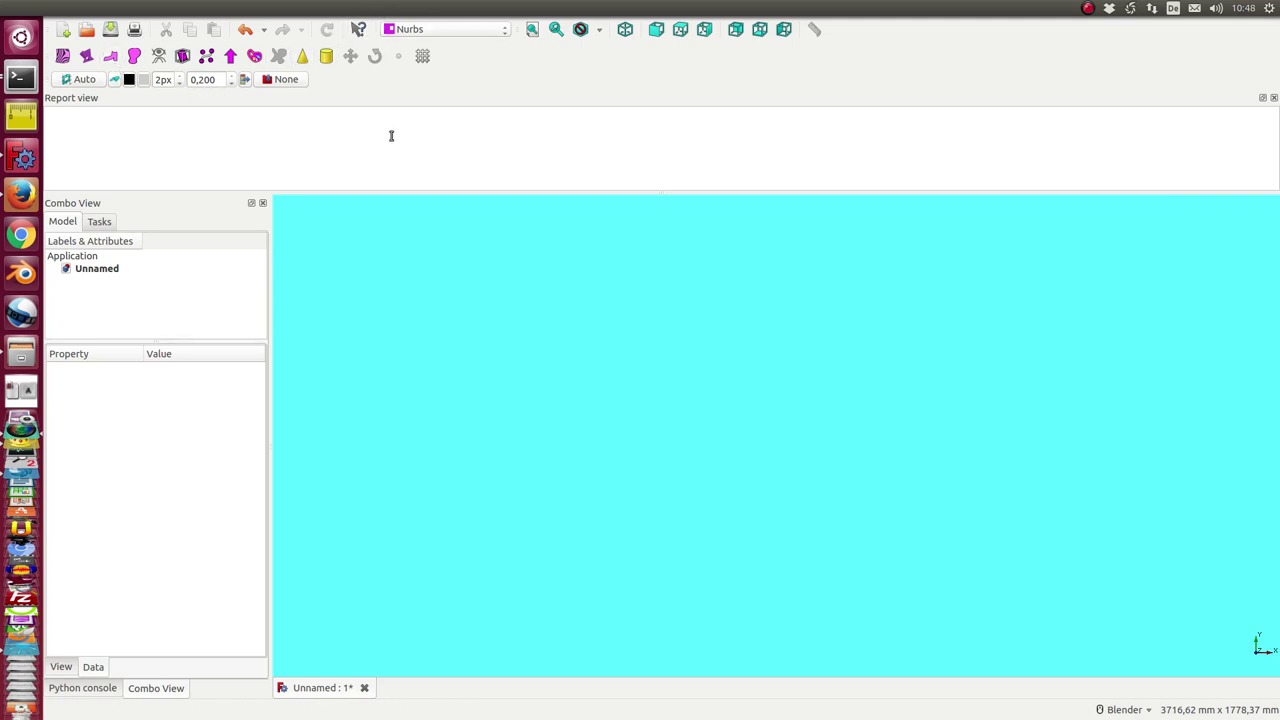
- Create a new document and add an offset-spline sketch named MyOffSp from the Curves menu
mouse_move(360, 7)
left_click(374, 8)
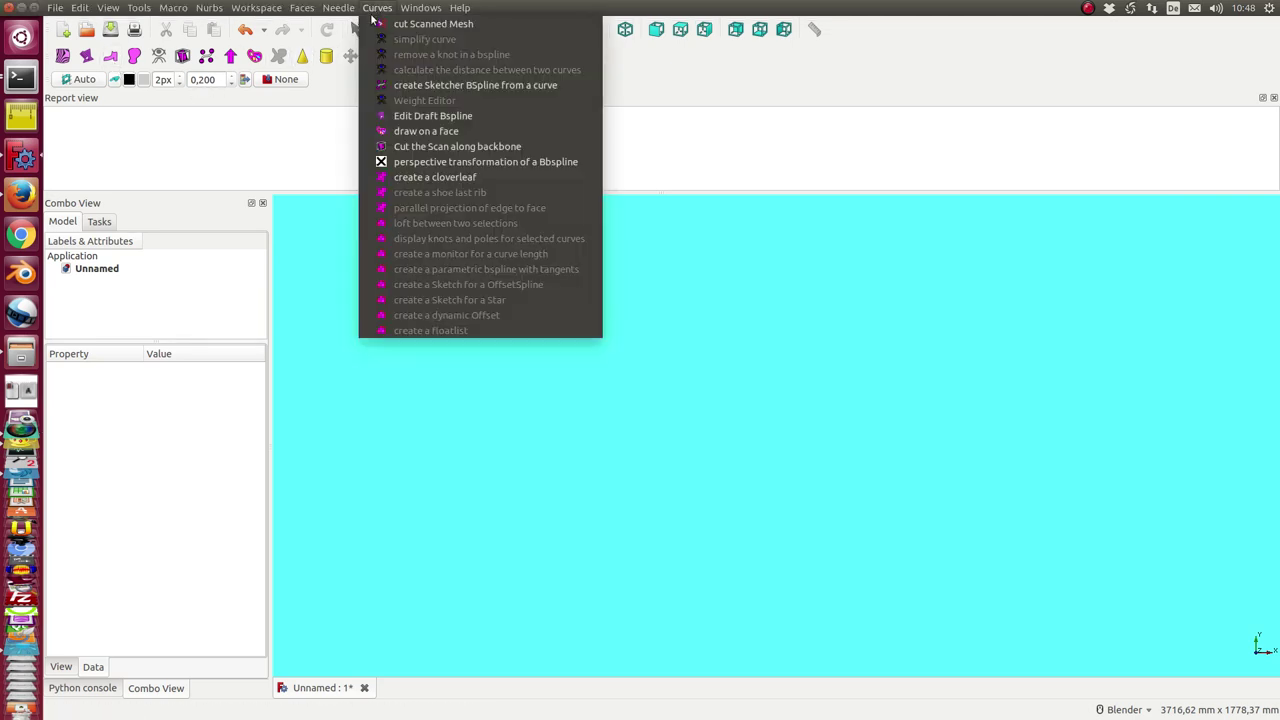
left_click(311, 291)
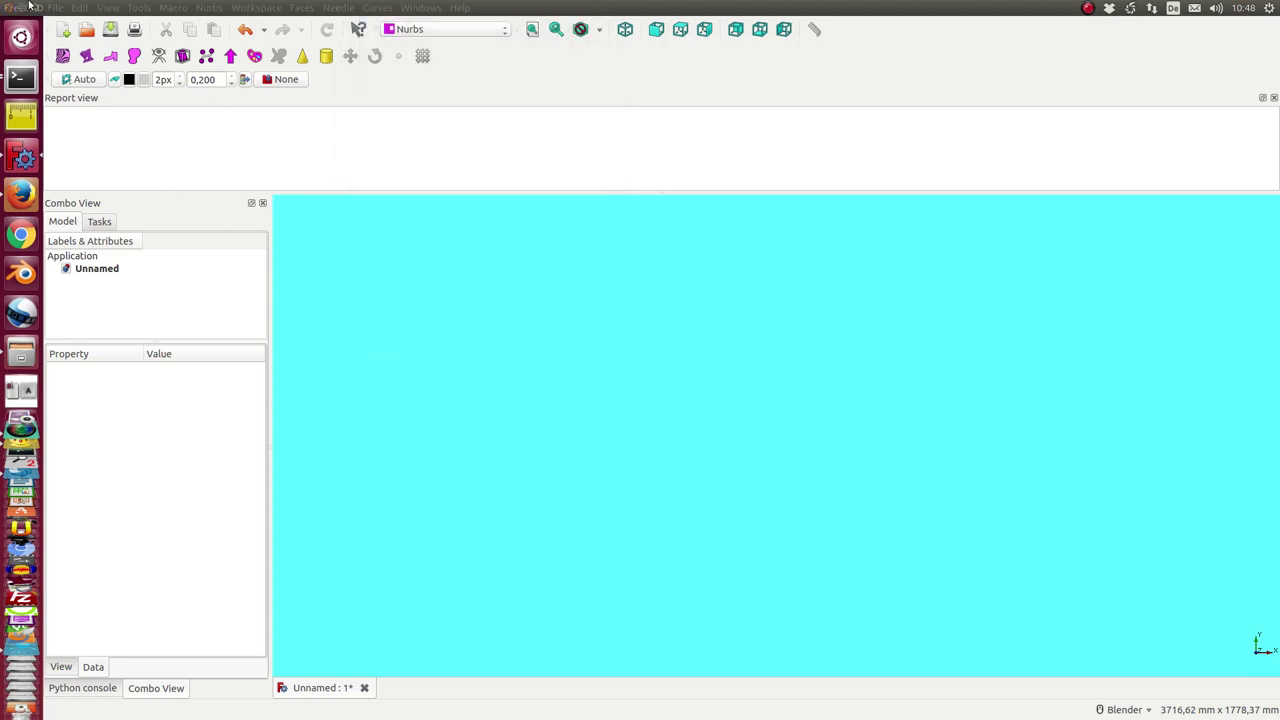
mouse_move(200, 7)
left_click(62, 32)
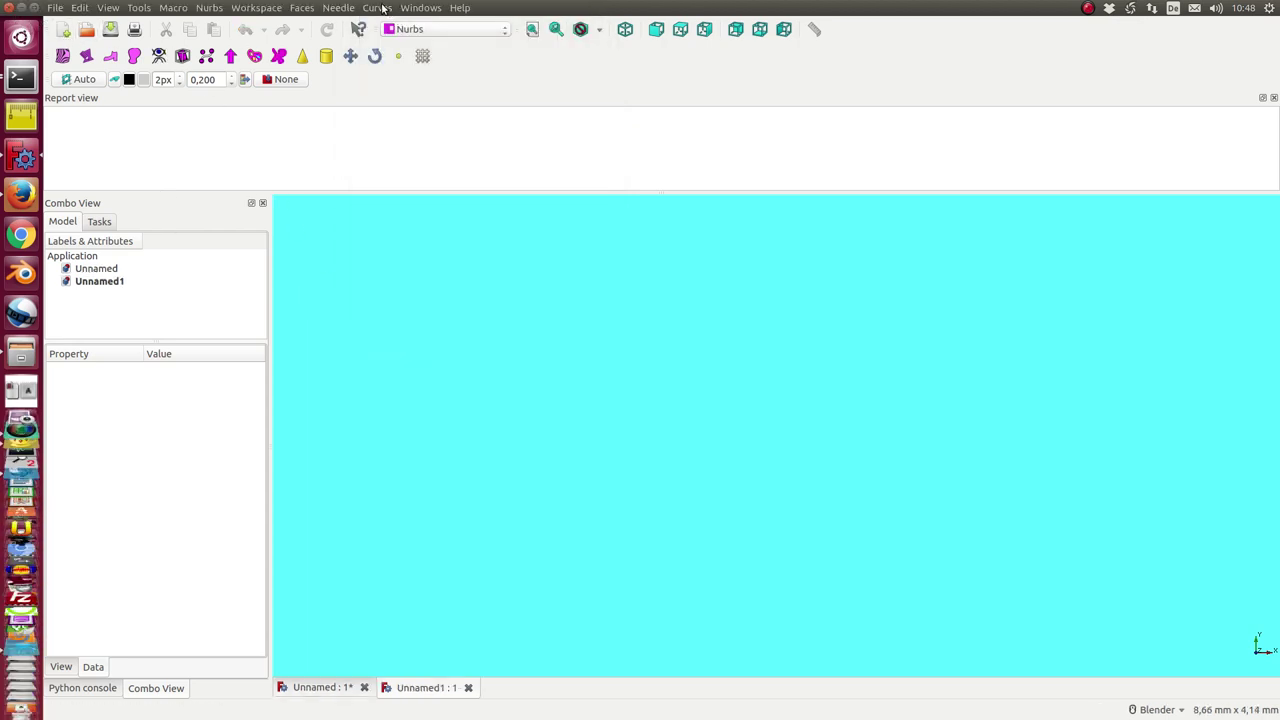
left_click(377, 8)
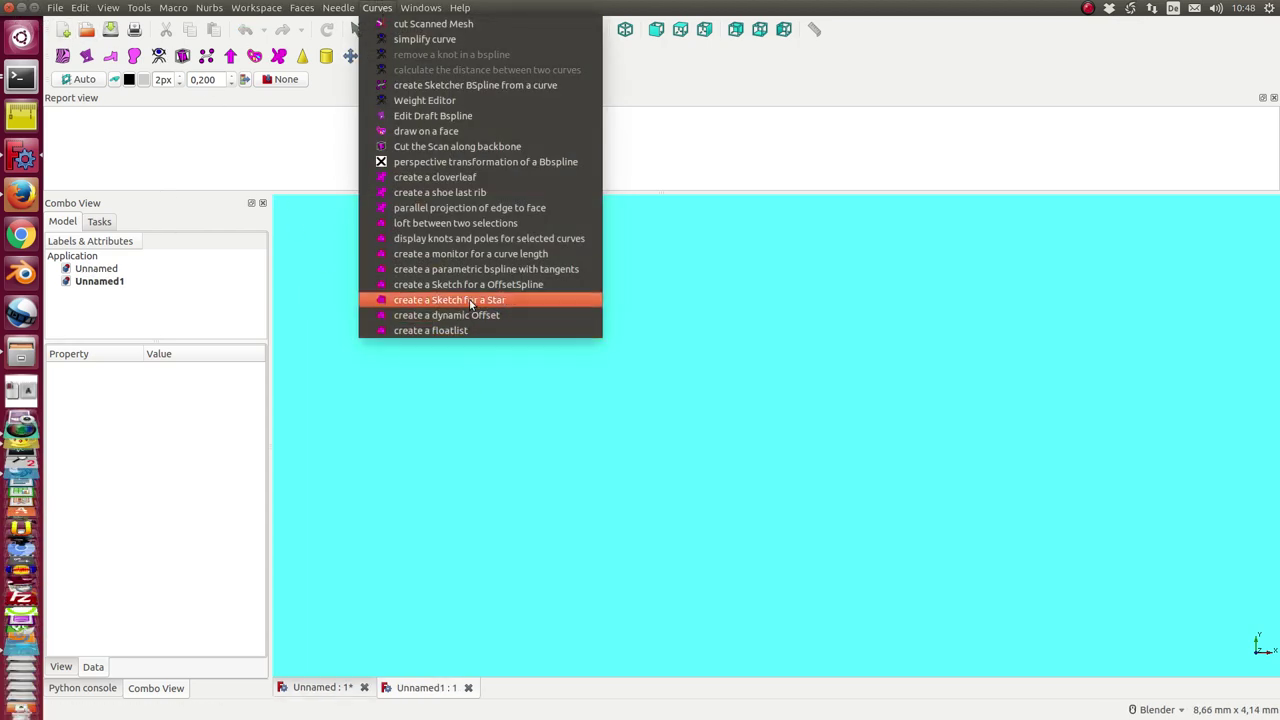
left_click(476, 289)
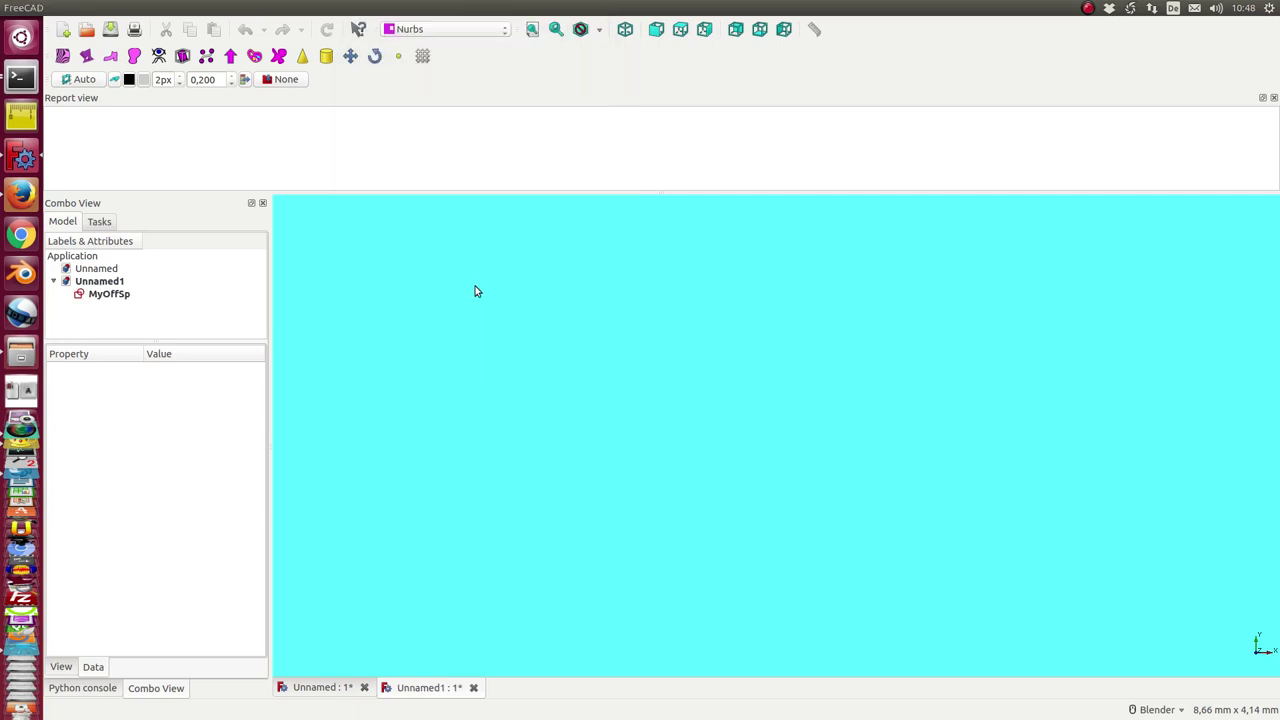
- Close the old Unnamed document without saving and select MyOffSp
left_click(323, 690)
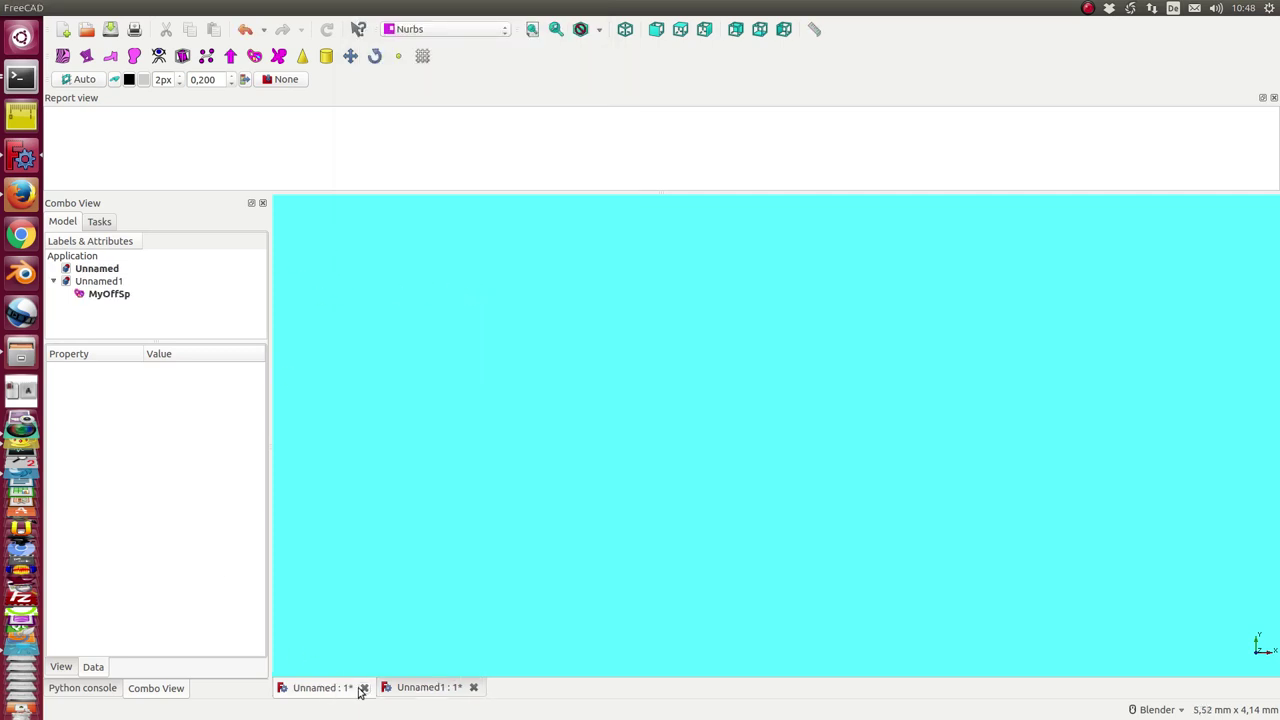
left_click(364, 687)
left_click(648, 313)
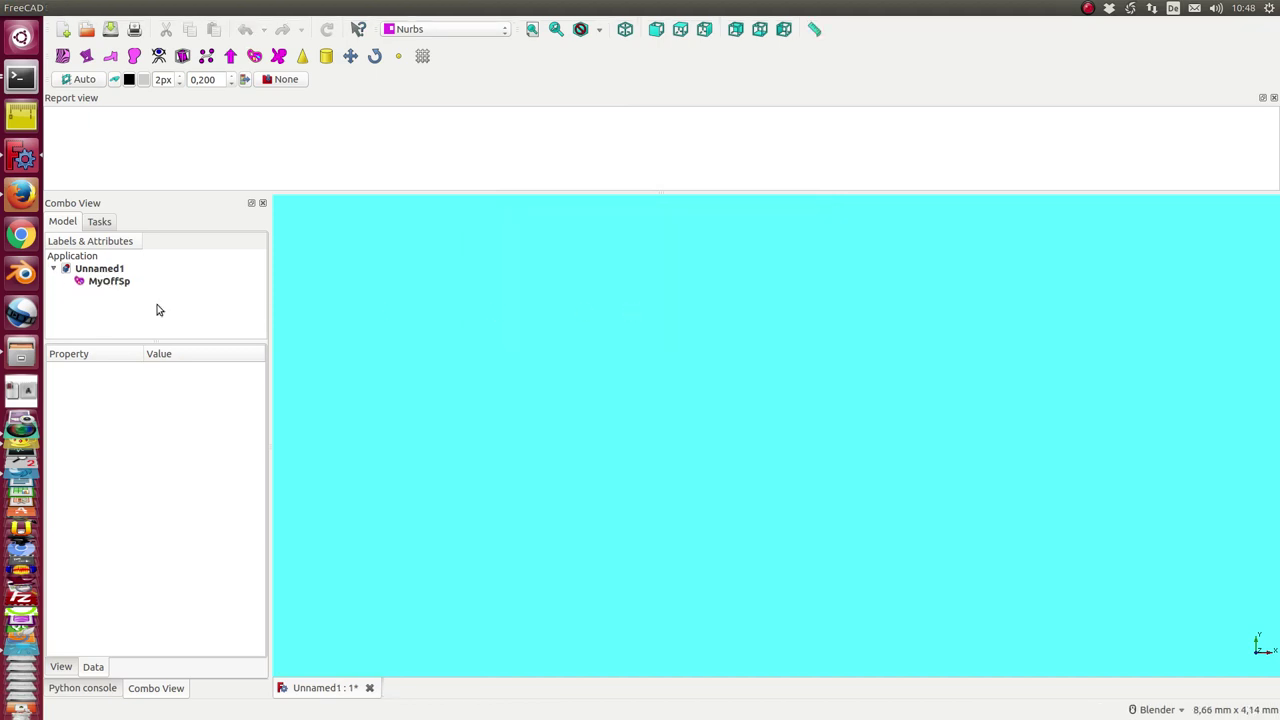
left_click(95, 287)
- In MyOffSp, trace a six-vertex polyline closing on its first point, then leave the sketch
double_click(95, 286)
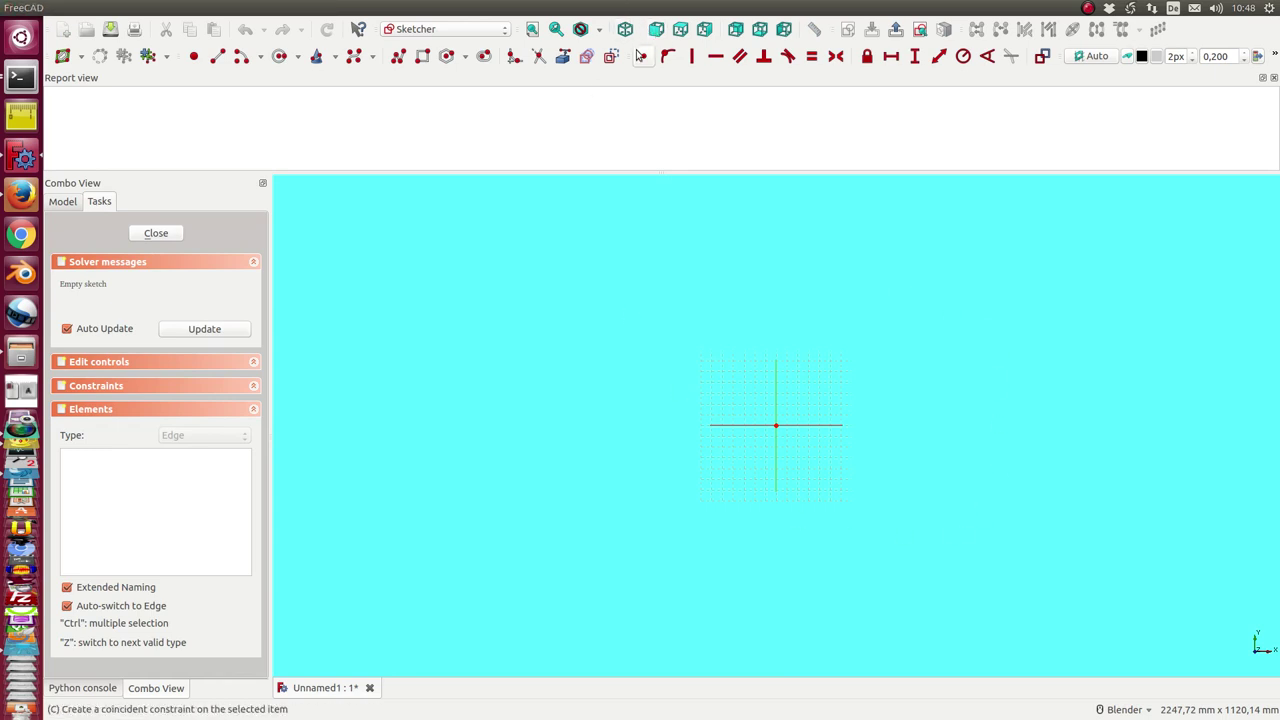
left_click(397, 60)
left_click(545, 408)
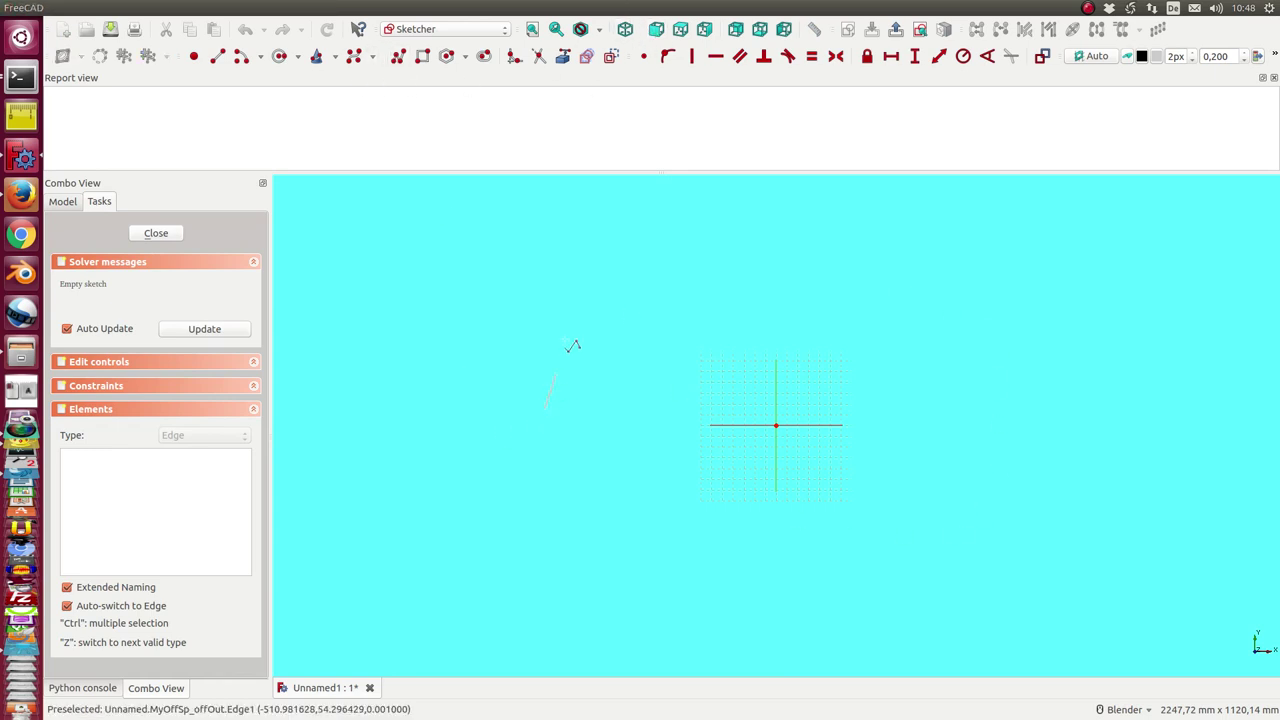
left_click(738, 238)
left_click(948, 288)
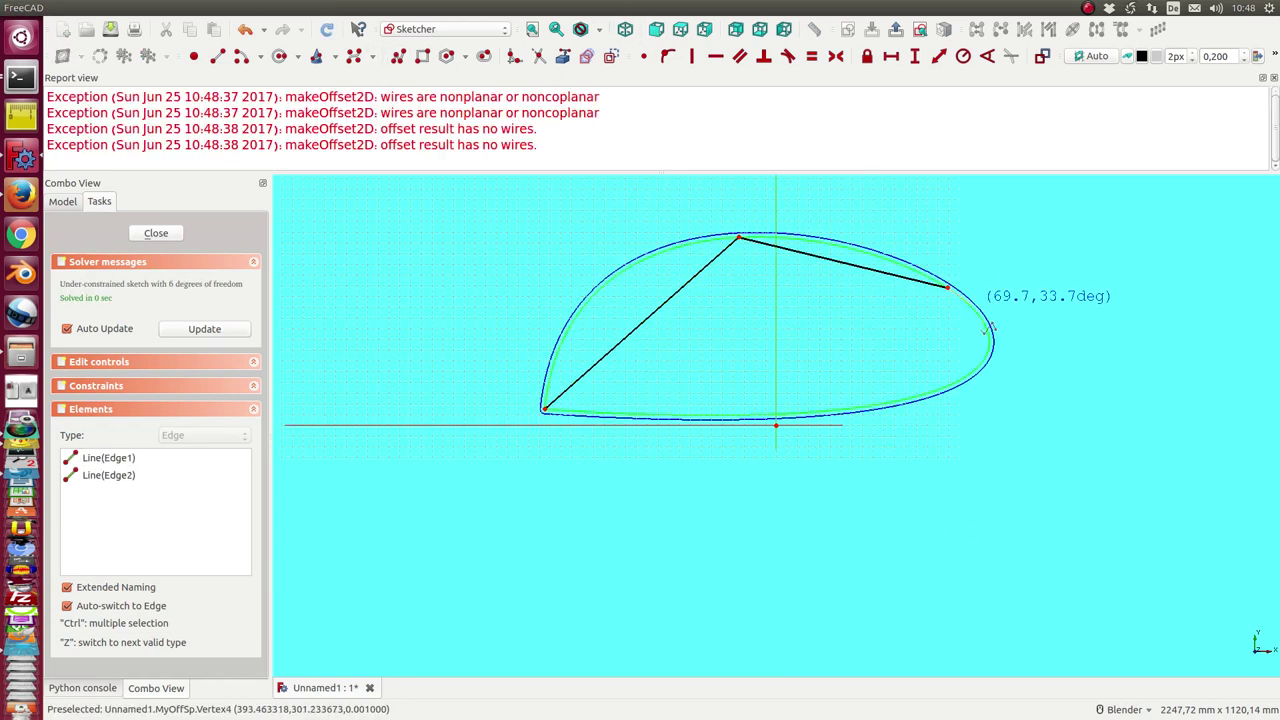
left_click(1004, 491)
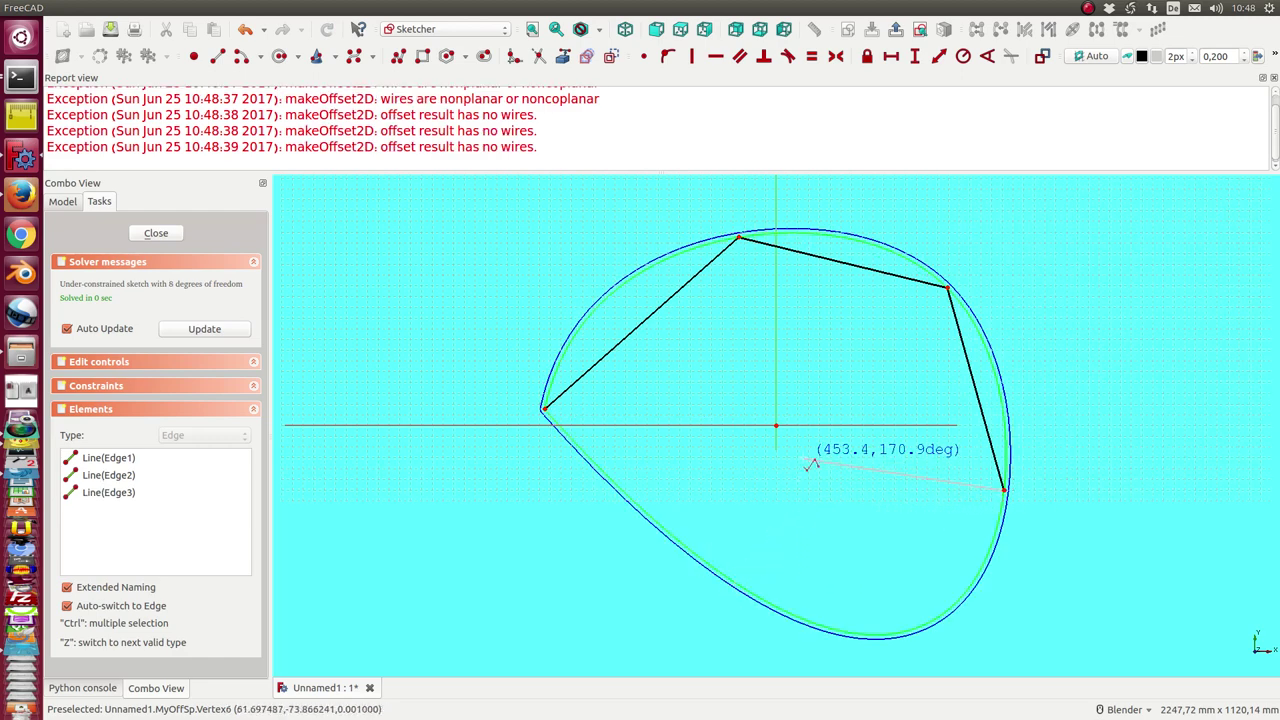
left_click(805, 460)
left_click(468, 569)
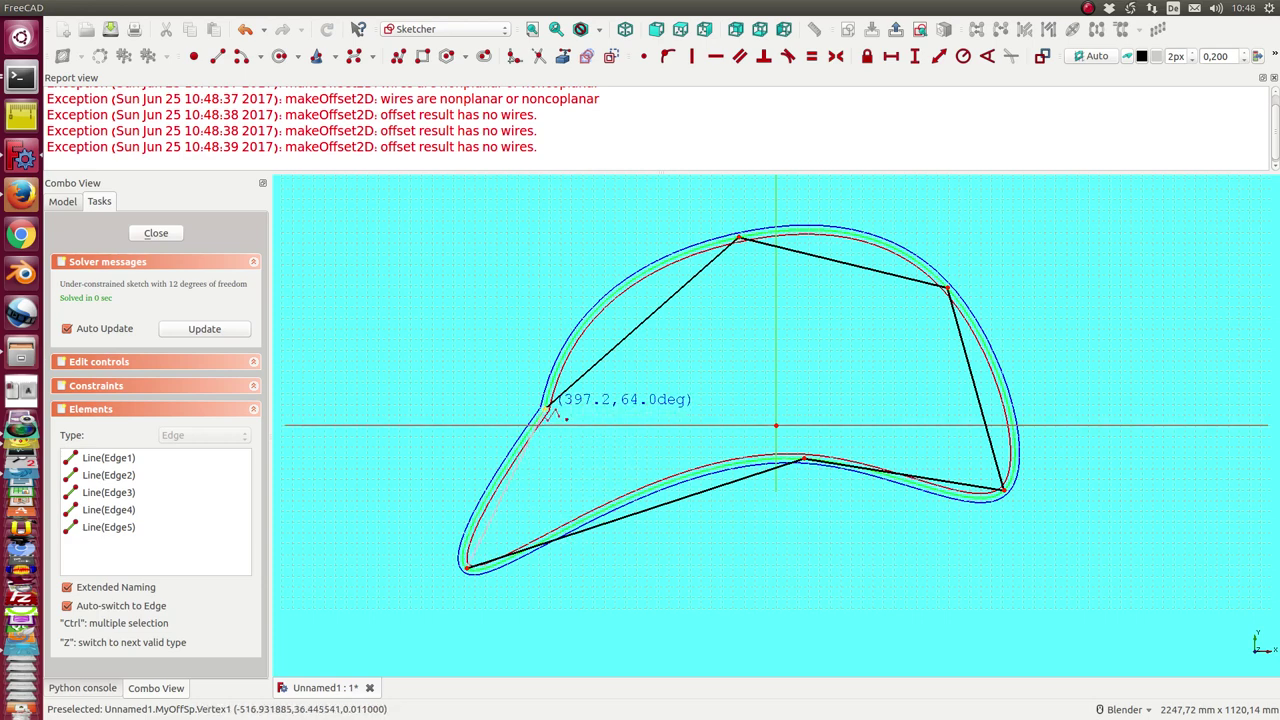
left_click(547, 409)
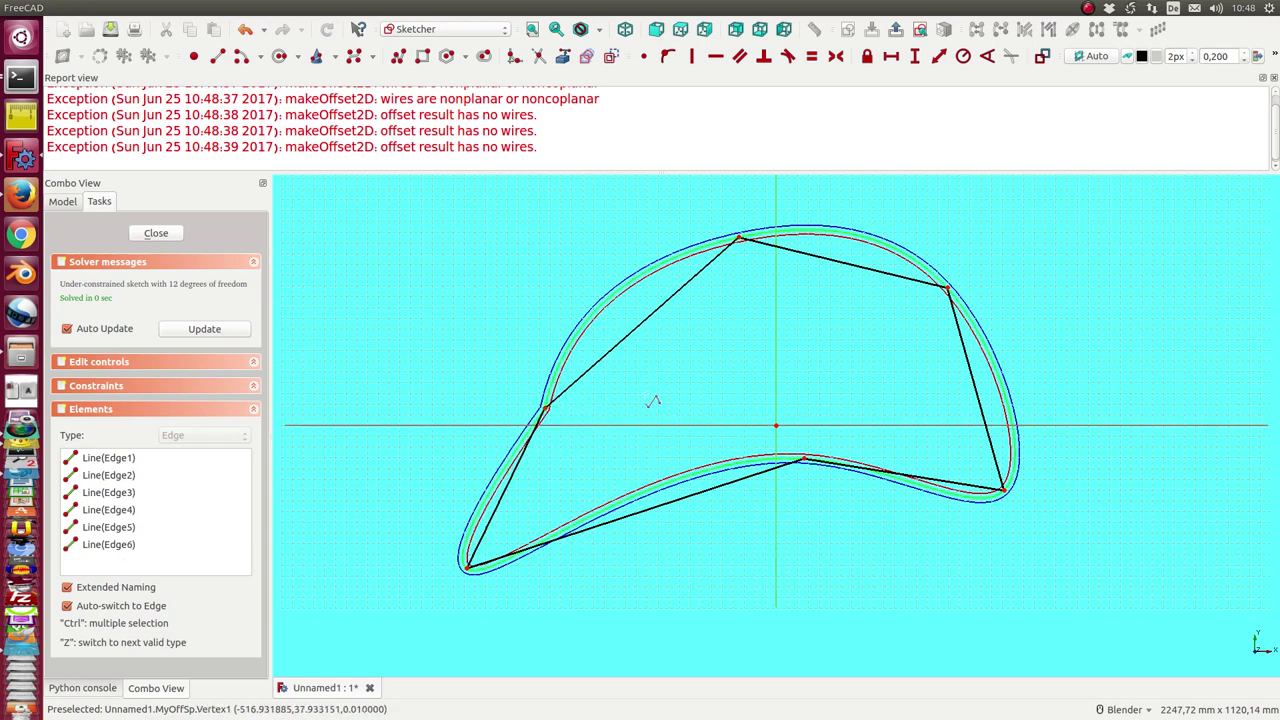
left_click(150, 235)
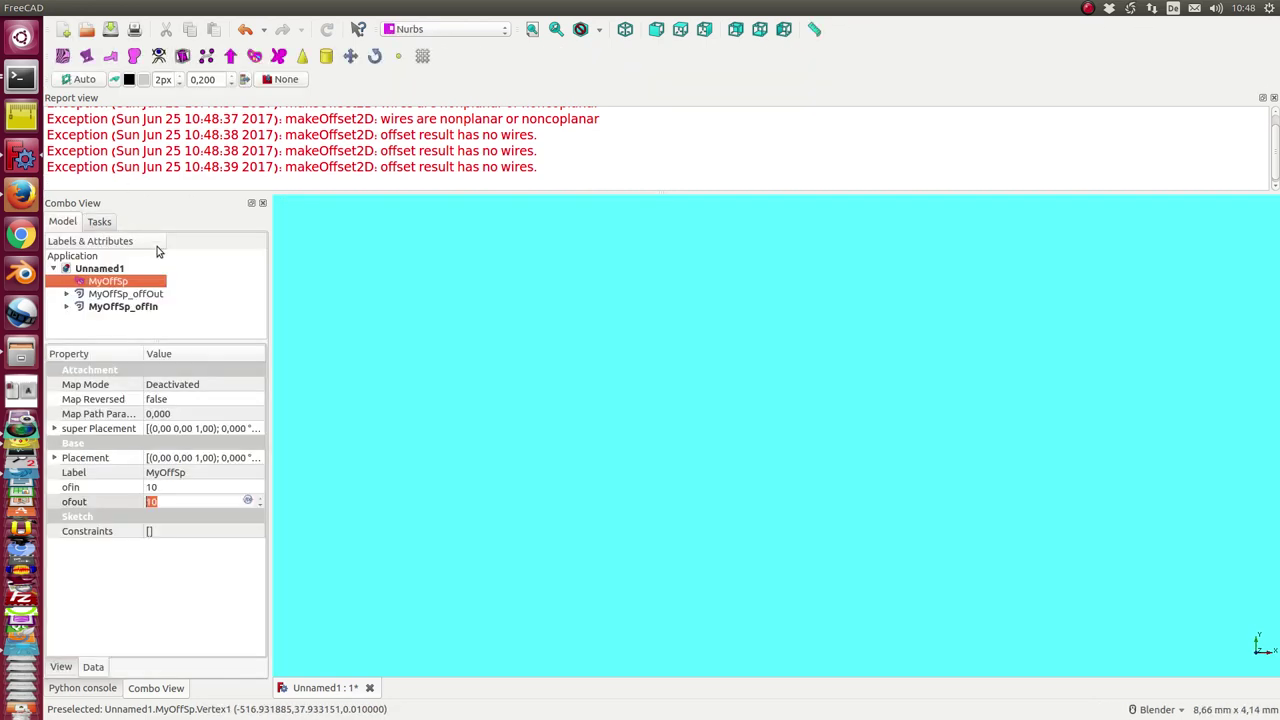
- Fit the view, set MyOffSp's ofin property to 80, and reopen the sketch for editing
left_click(532, 29)
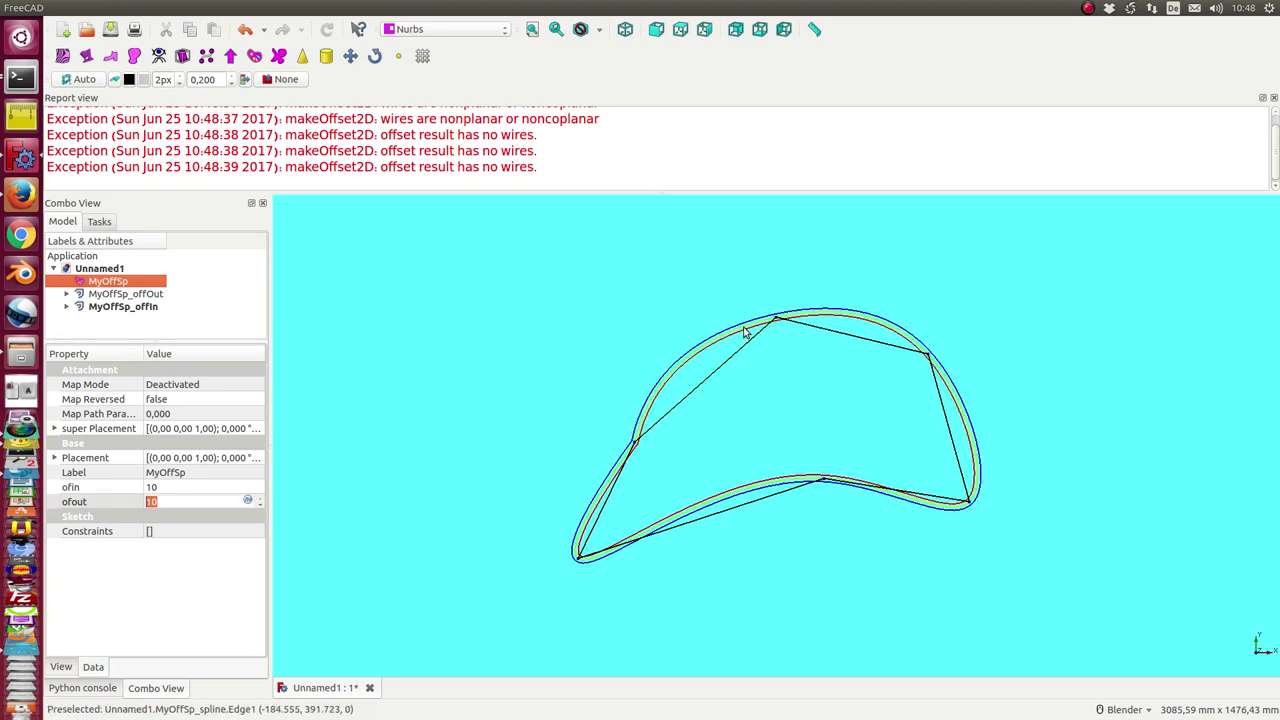
scroll(570, 352, "up", 5)
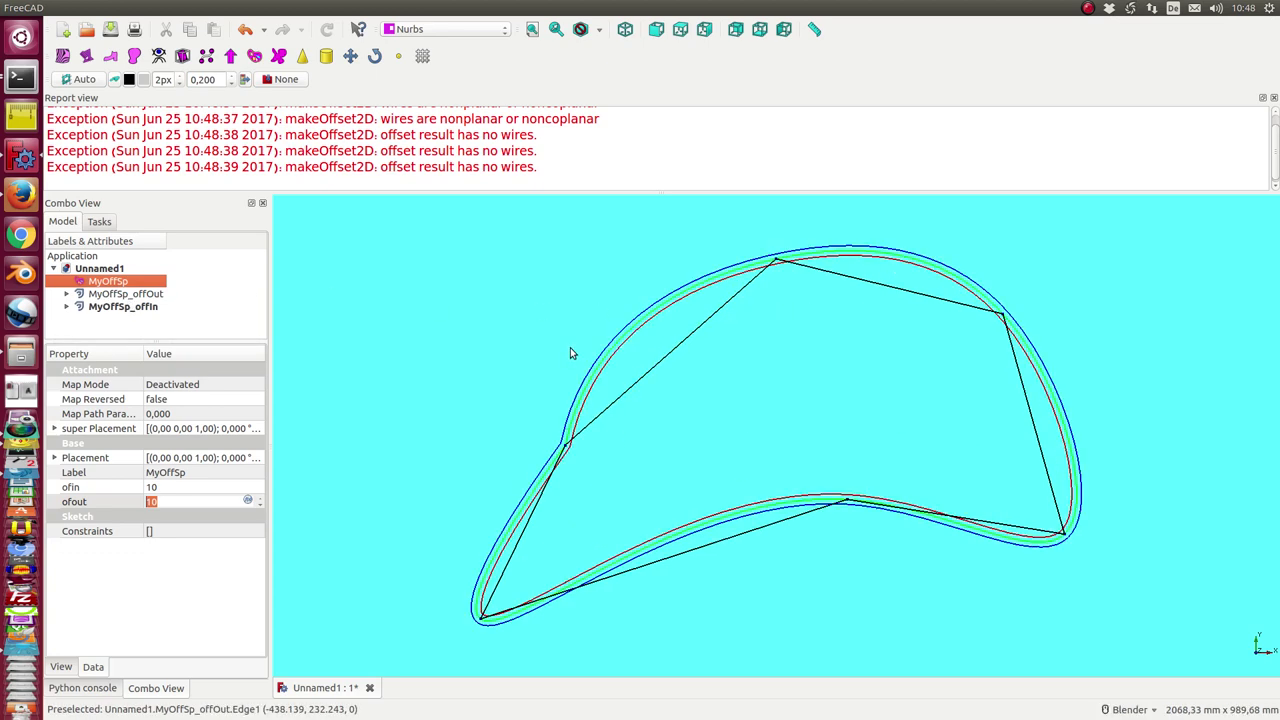
scroll(528, 333, "down", 3)
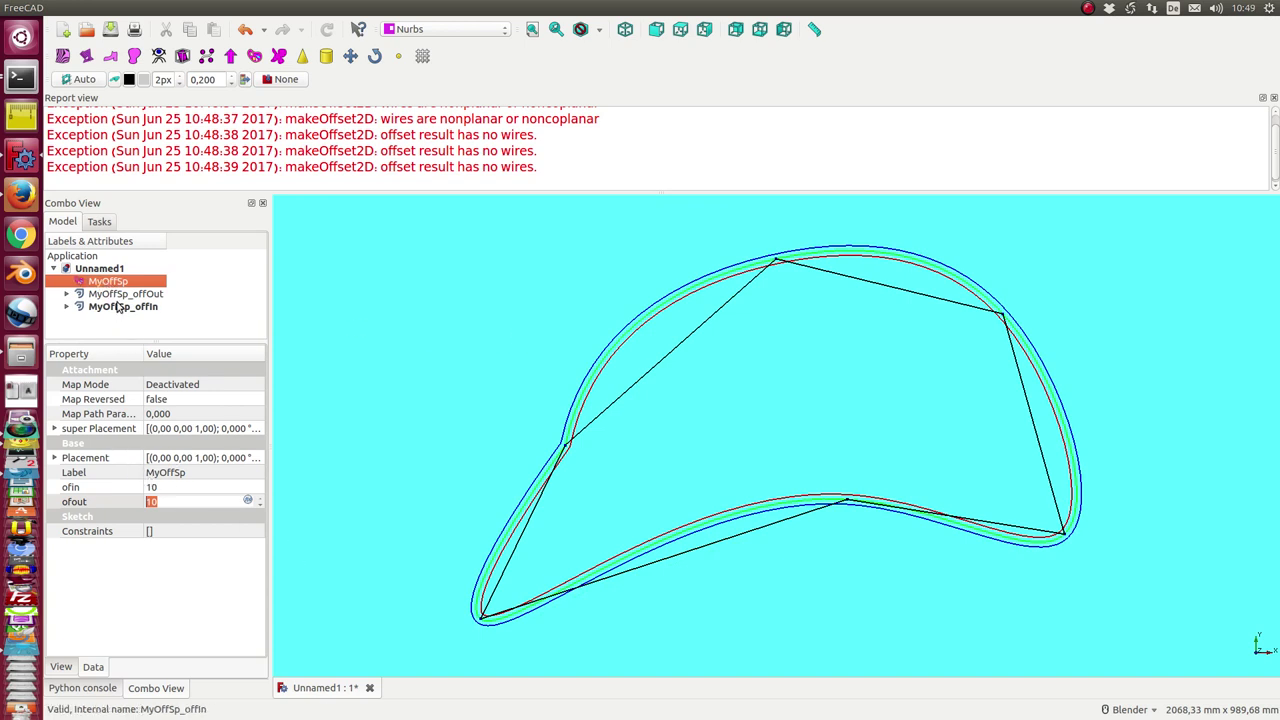
left_click(179, 486)
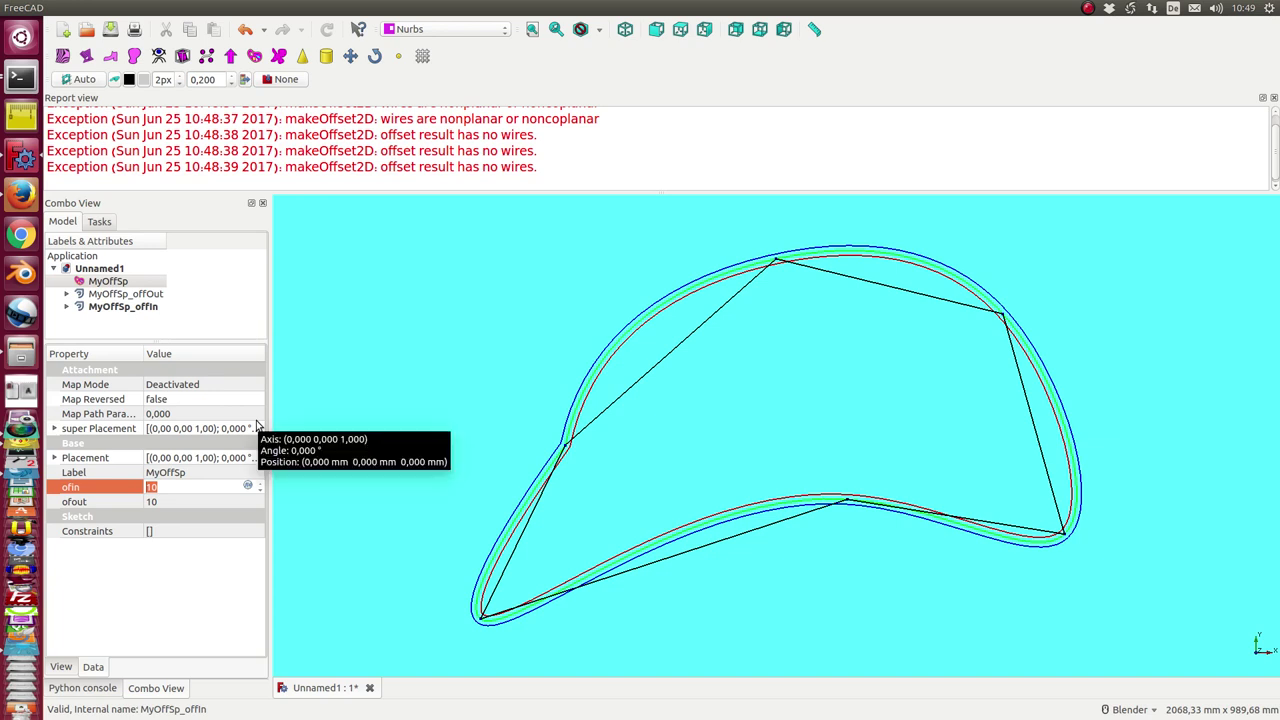
type("80")
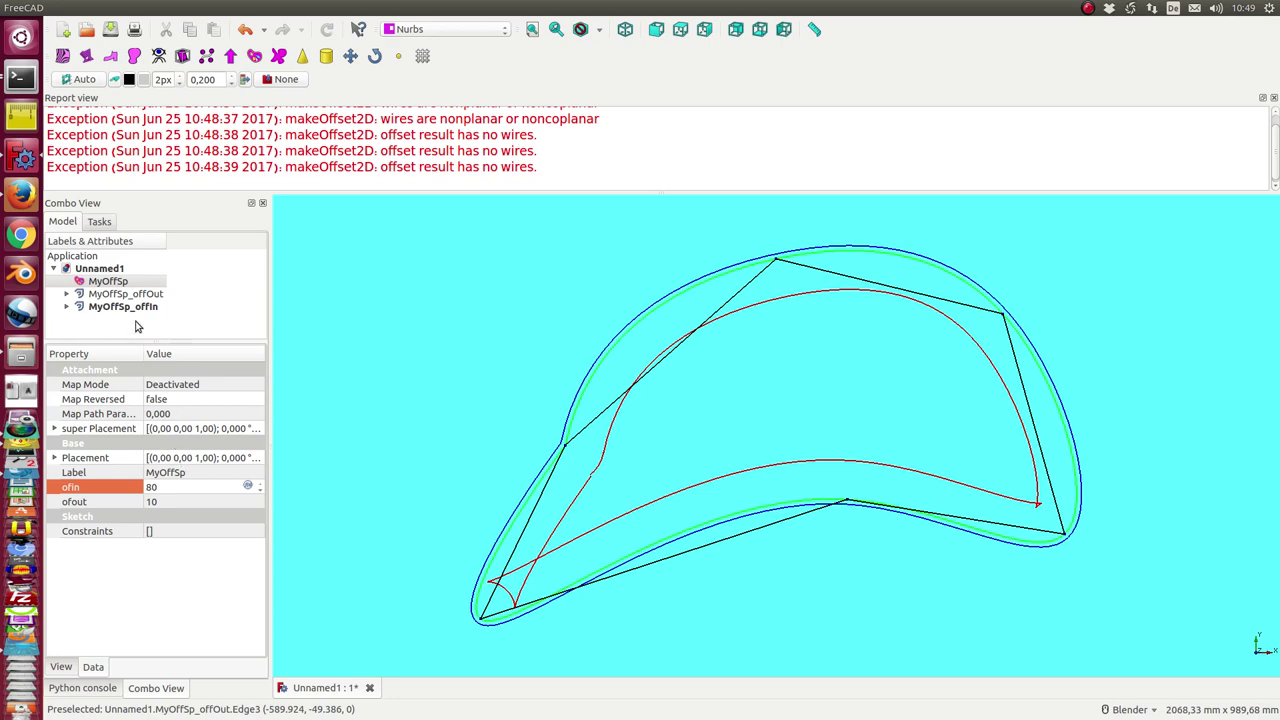
double_click(108, 282)
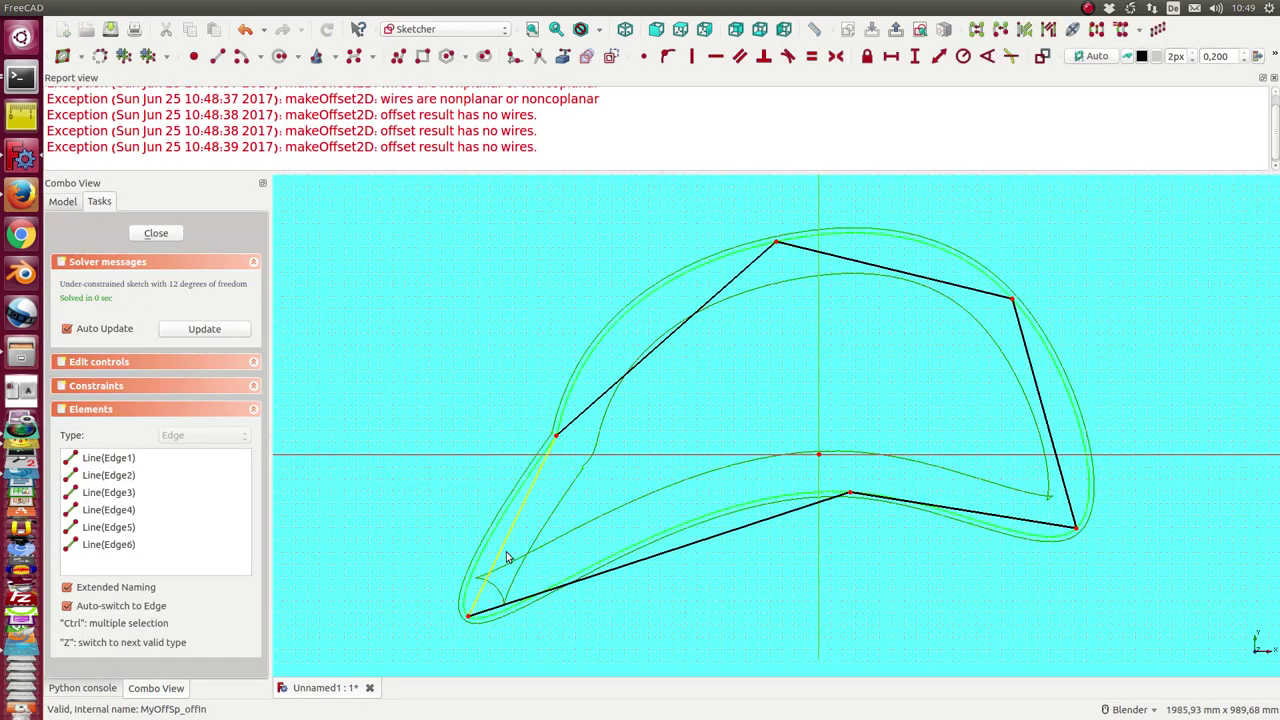
- Drag the left edge, bottom corner and upper-left corner outward into a rounder polygon, then close the sketch
left_click_drag(557, 447, 343, 612)
left_click_drag(849, 493, 880, 588)
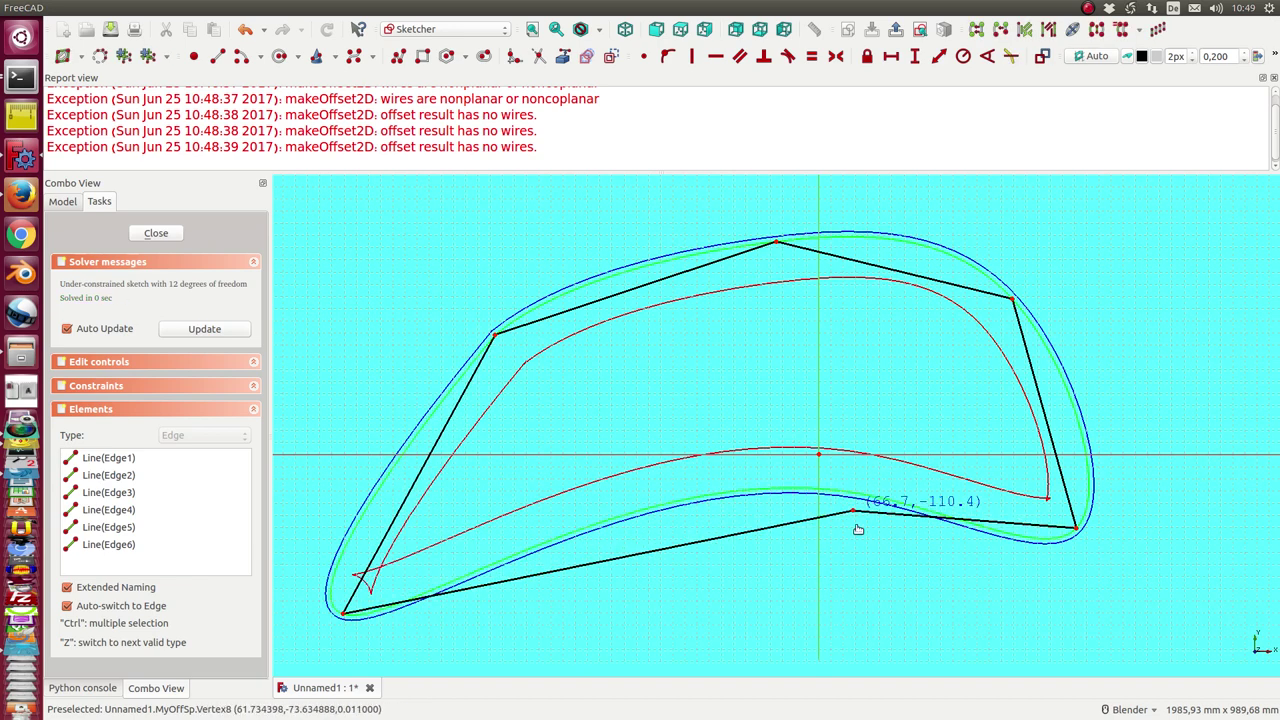
left_click_drag(493, 333, 473, 313)
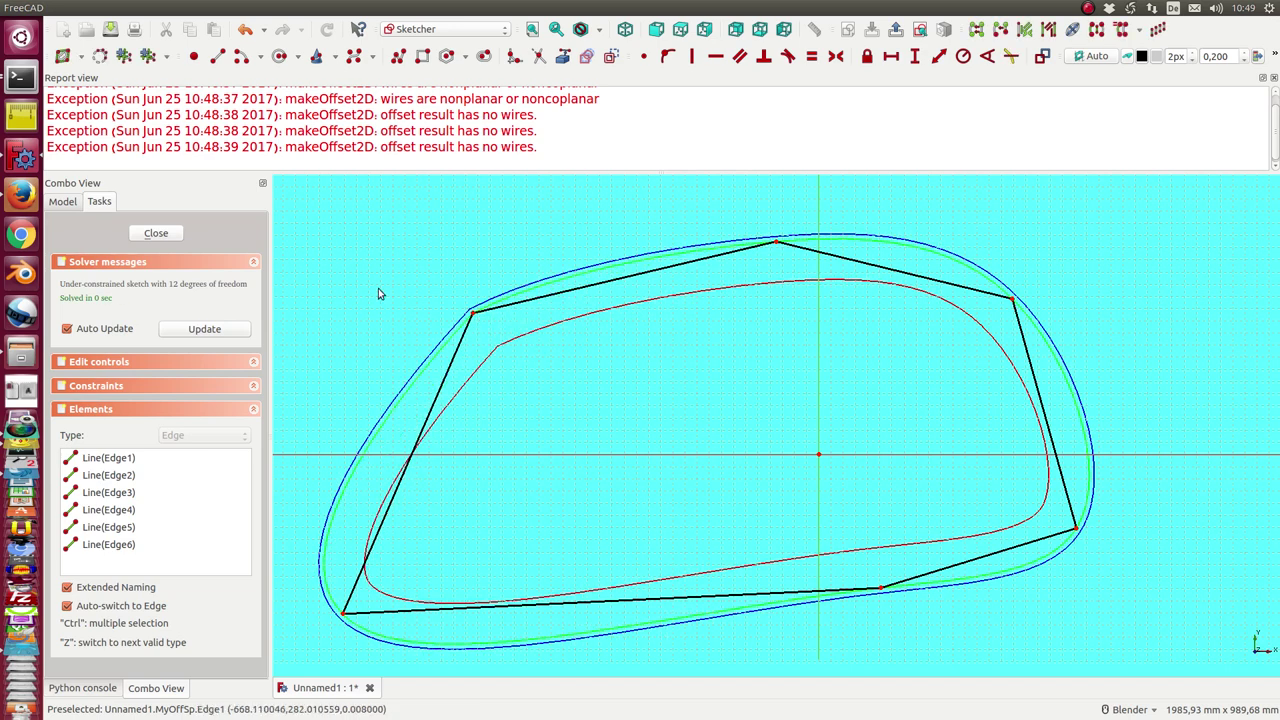
left_click(156, 234)
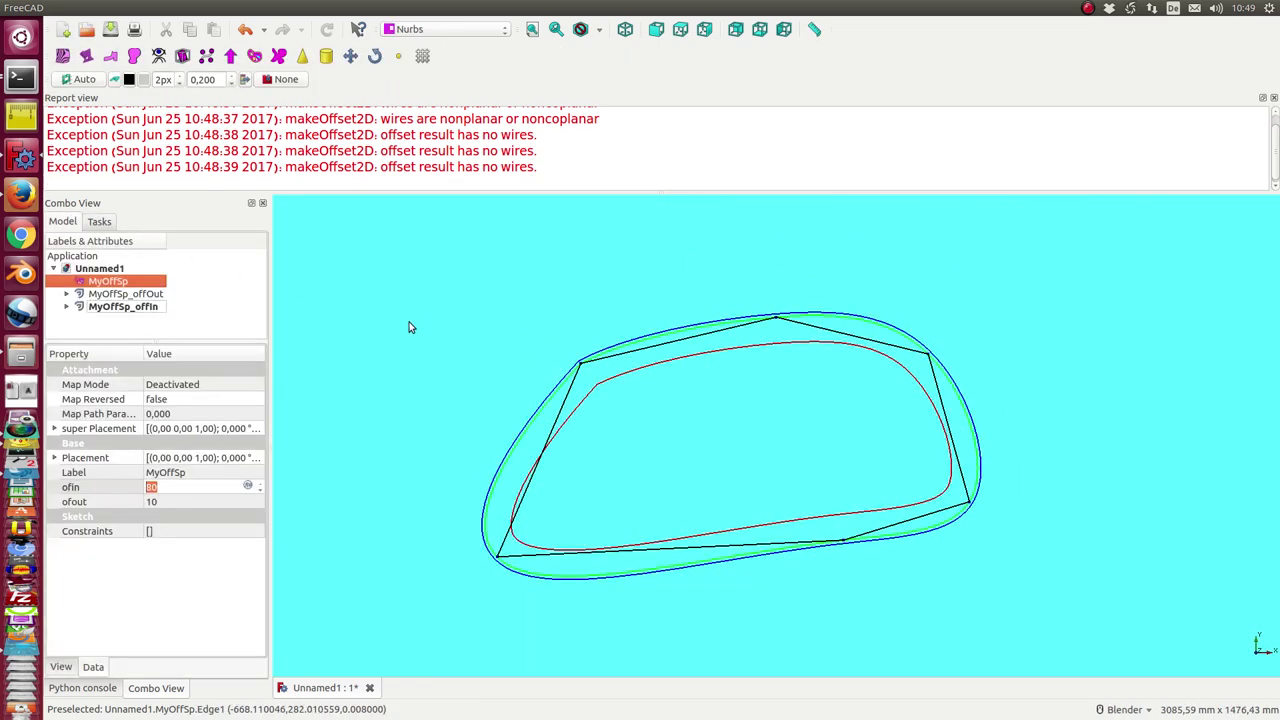
- Keep ofin at 80 and set MyOffSp's outer offset ofout to 200
left_click(409, 327)
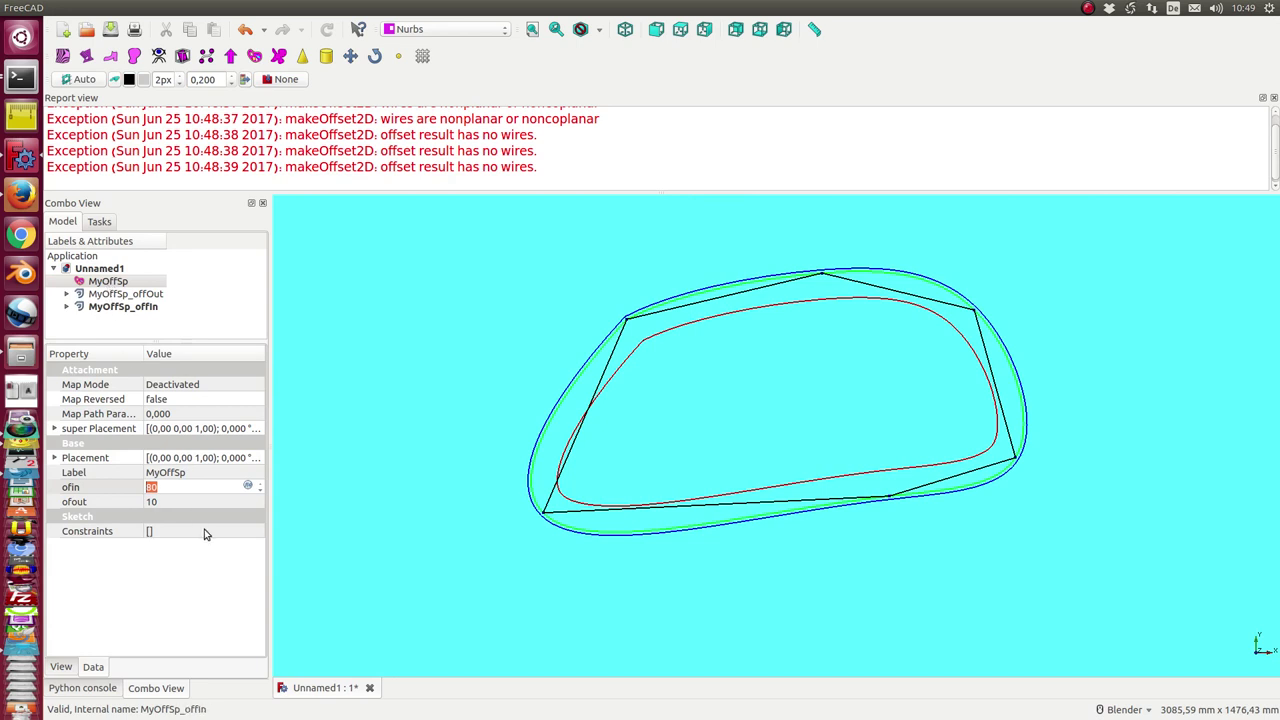
left_click(192, 501)
type("200")
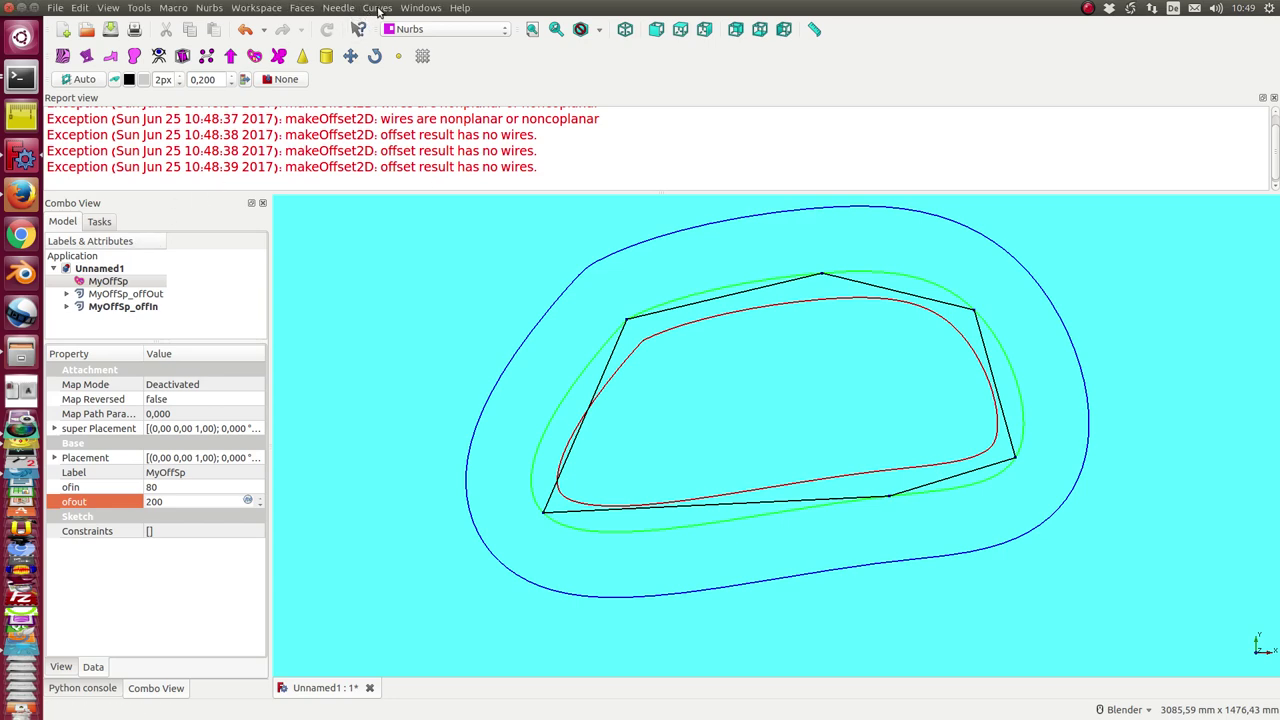
left_click(378, 8)
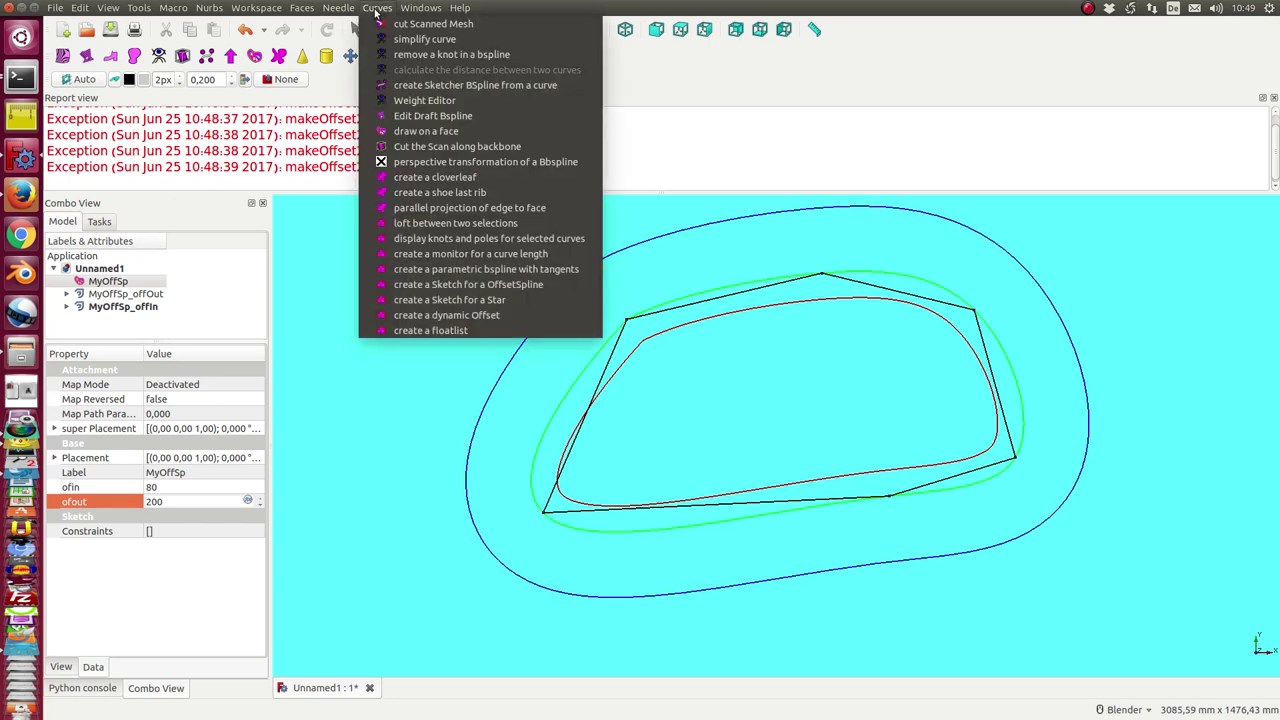
- Create a Floatlist and a DynamicOffset object from the Curves menu, then select the DynamicOffset
left_click(441, 334)
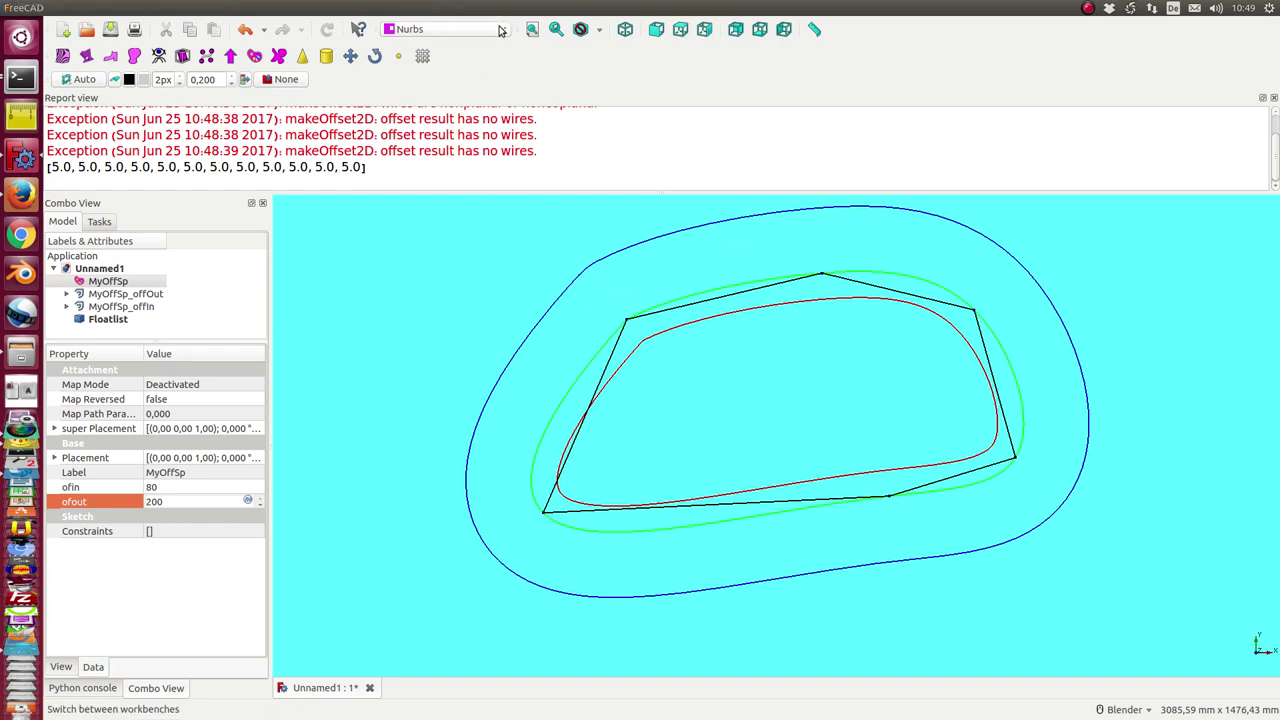
left_click(371, 9)
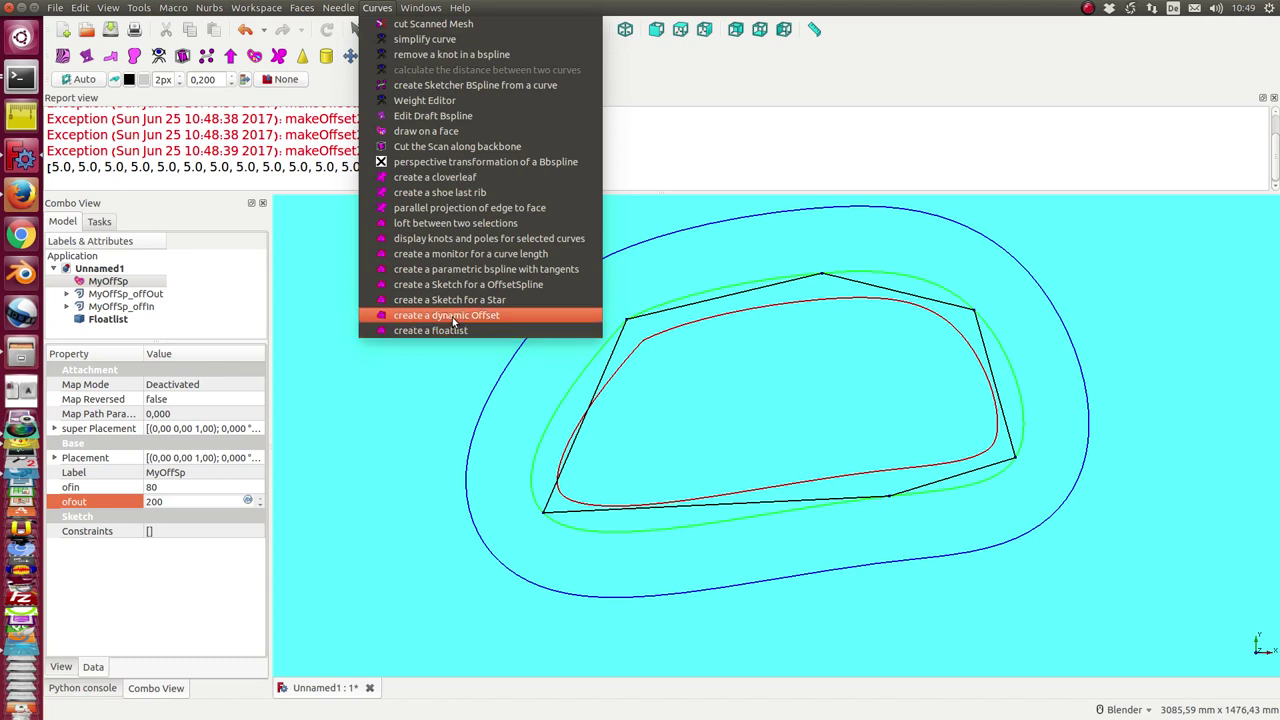
left_click(452, 317)
left_click(124, 332)
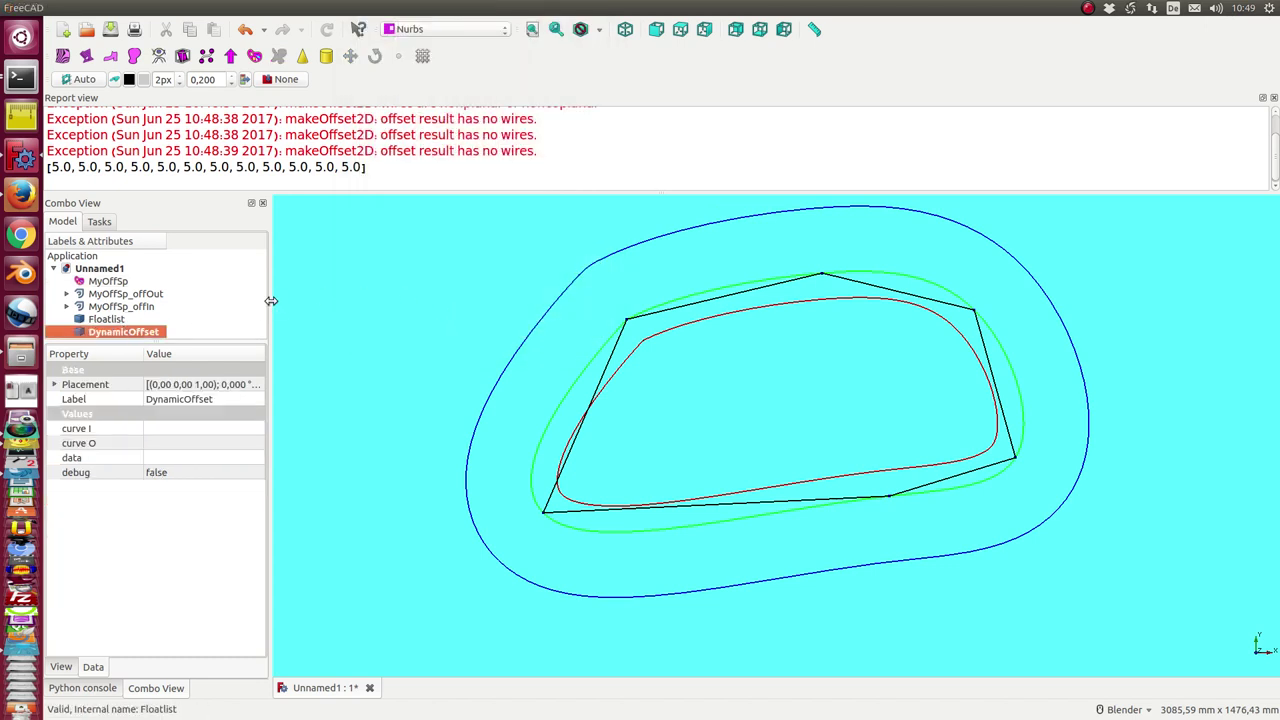
- Widen the property panel and link the DynamicOffset's data property to Floatlist
left_click_drag(269, 300, 473, 298)
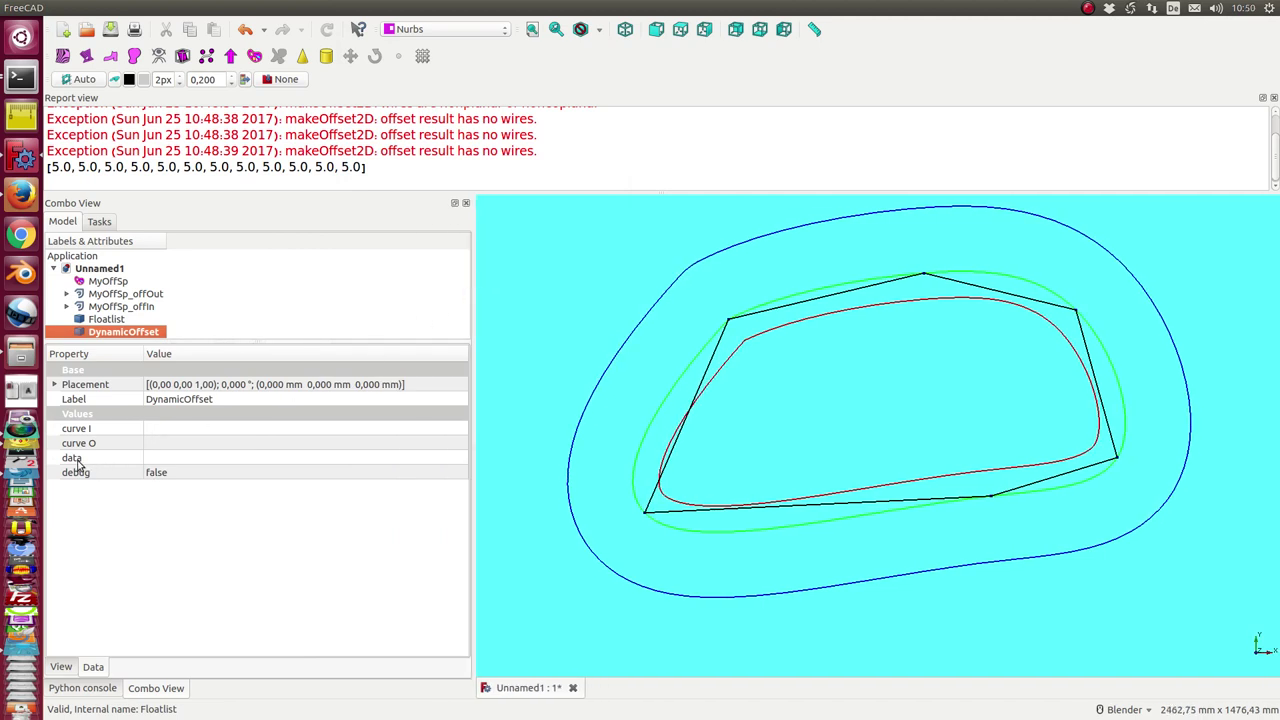
left_click(240, 463)
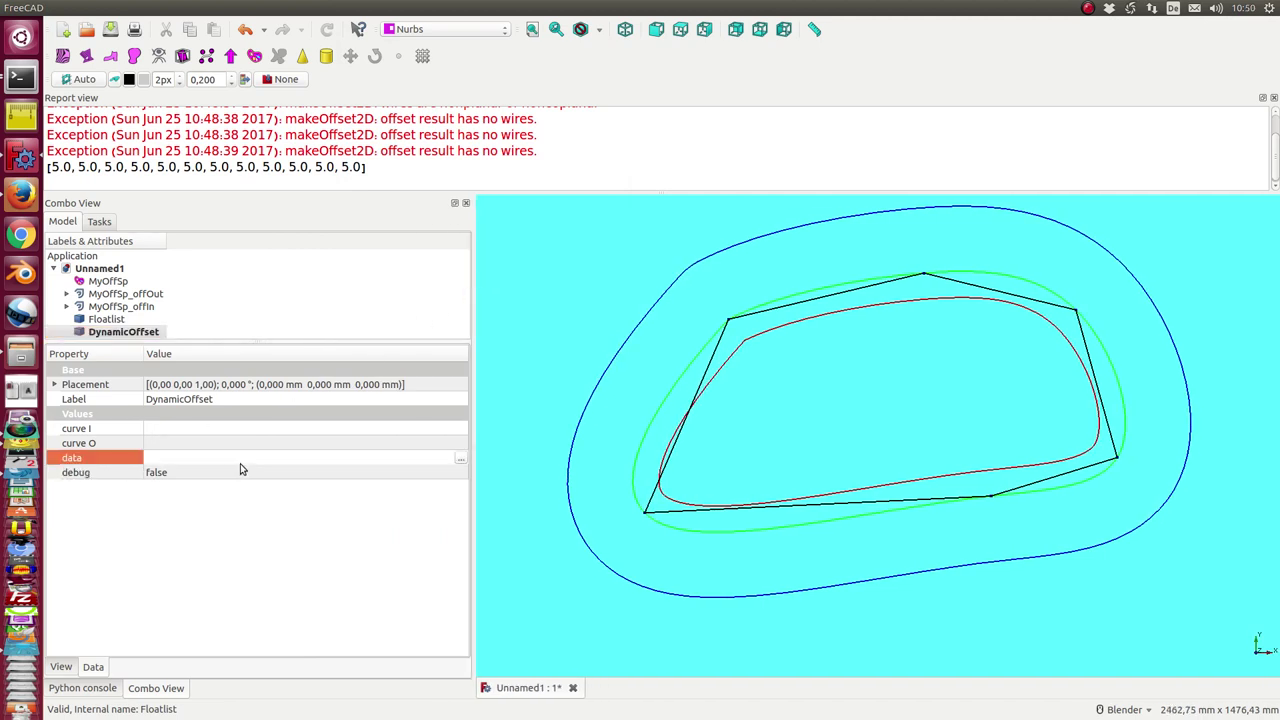
left_click(461, 457)
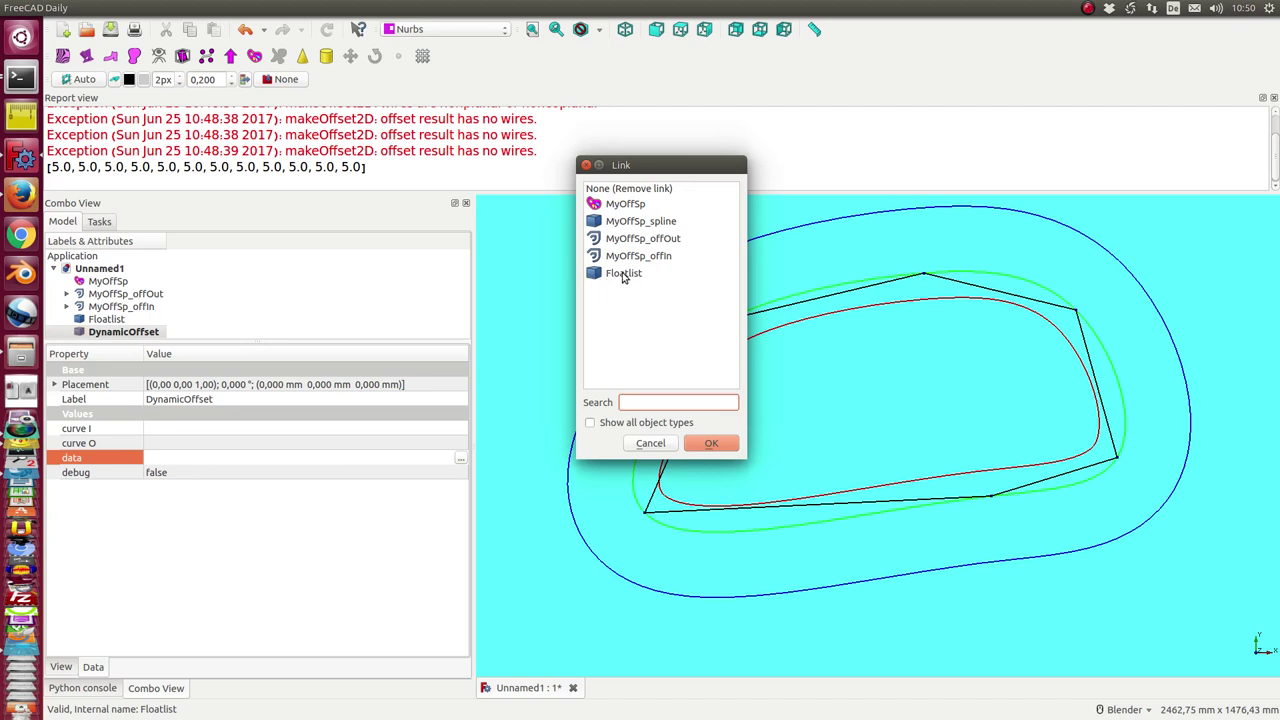
left_click(623, 273)
left_click(710, 443)
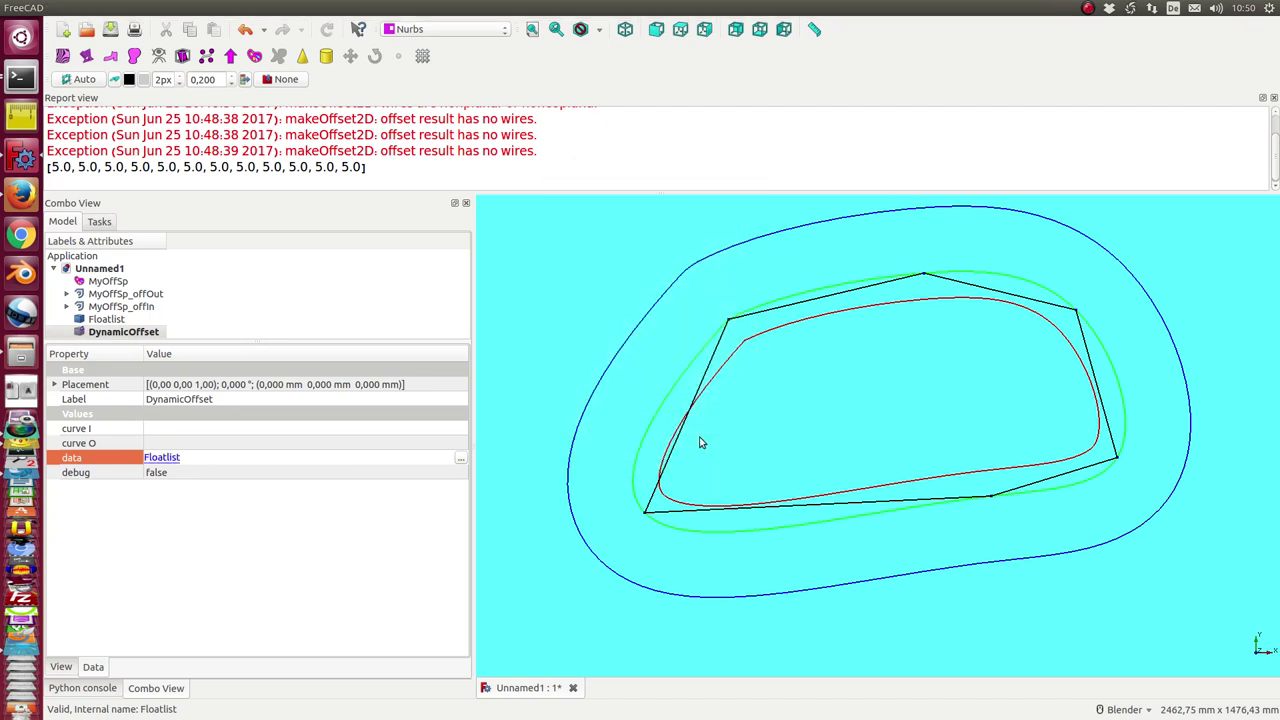
- Link the DynamicOffset's curve I property to MyOffSp_offOut
left_click(226, 428)
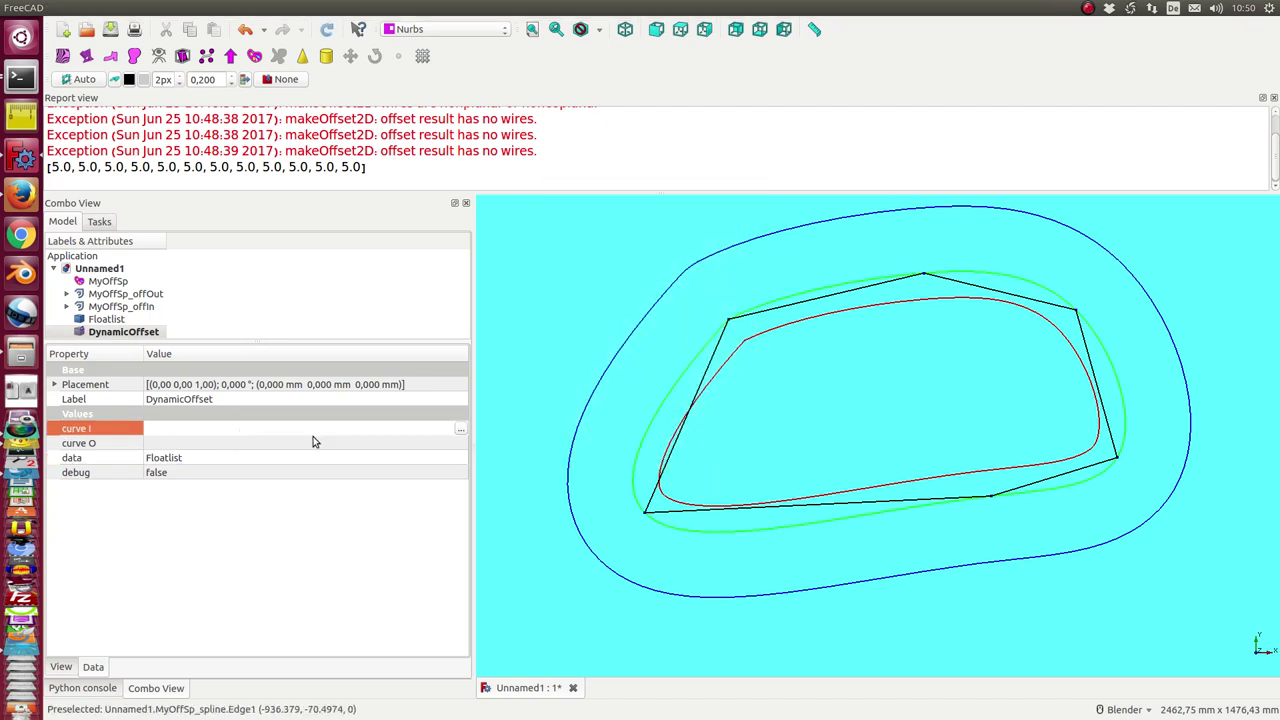
left_click(461, 430)
left_click(658, 241)
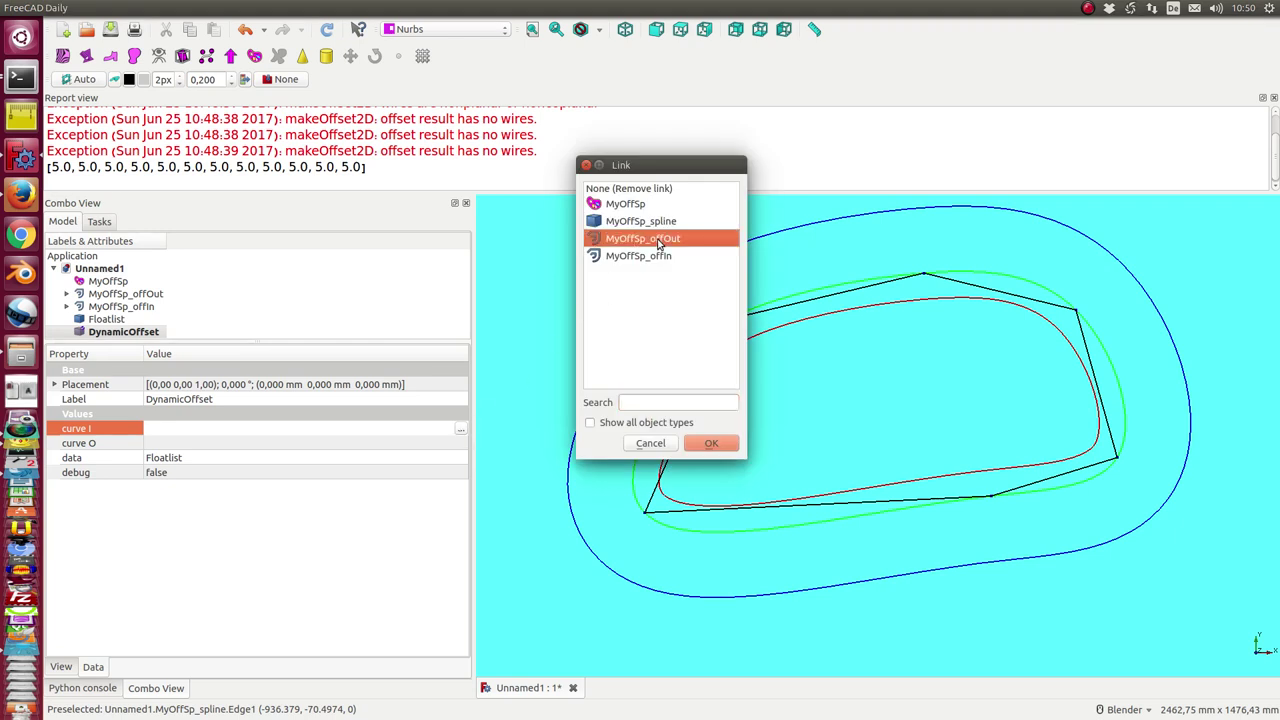
left_click(707, 444)
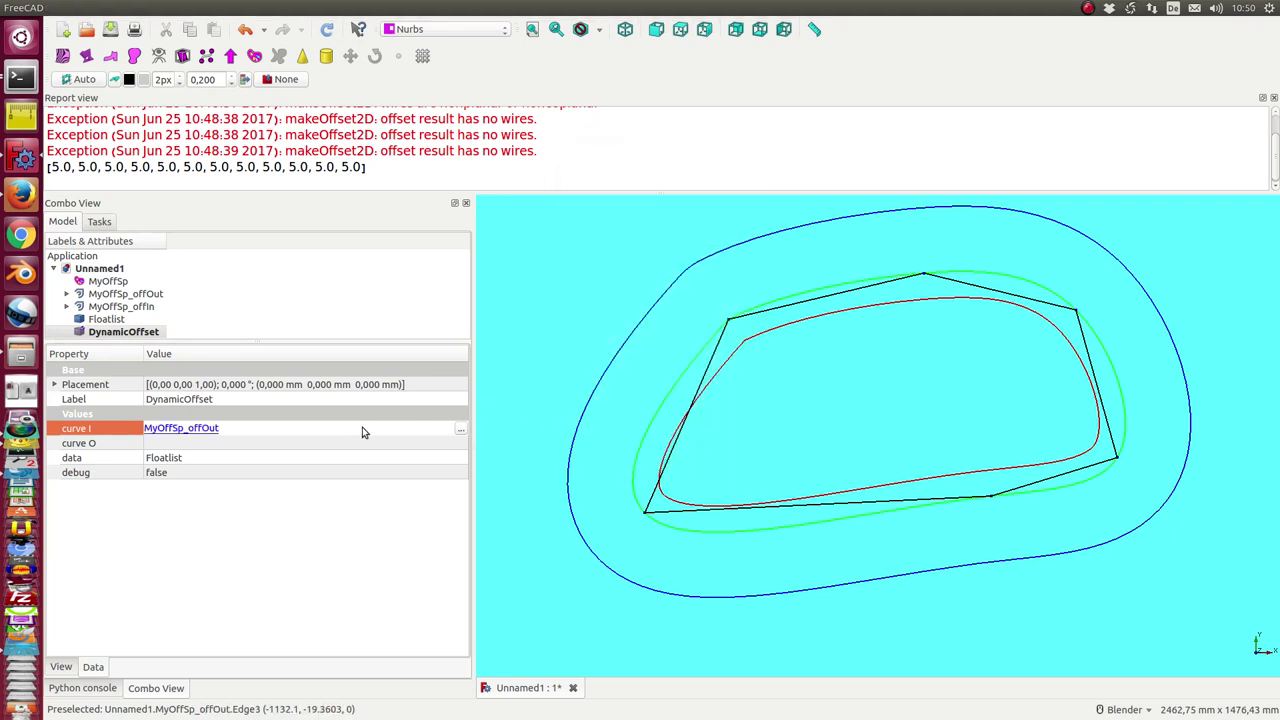
- Link the curve O property to MyOffSp_offIn
left_click(410, 446)
left_click(460, 446)
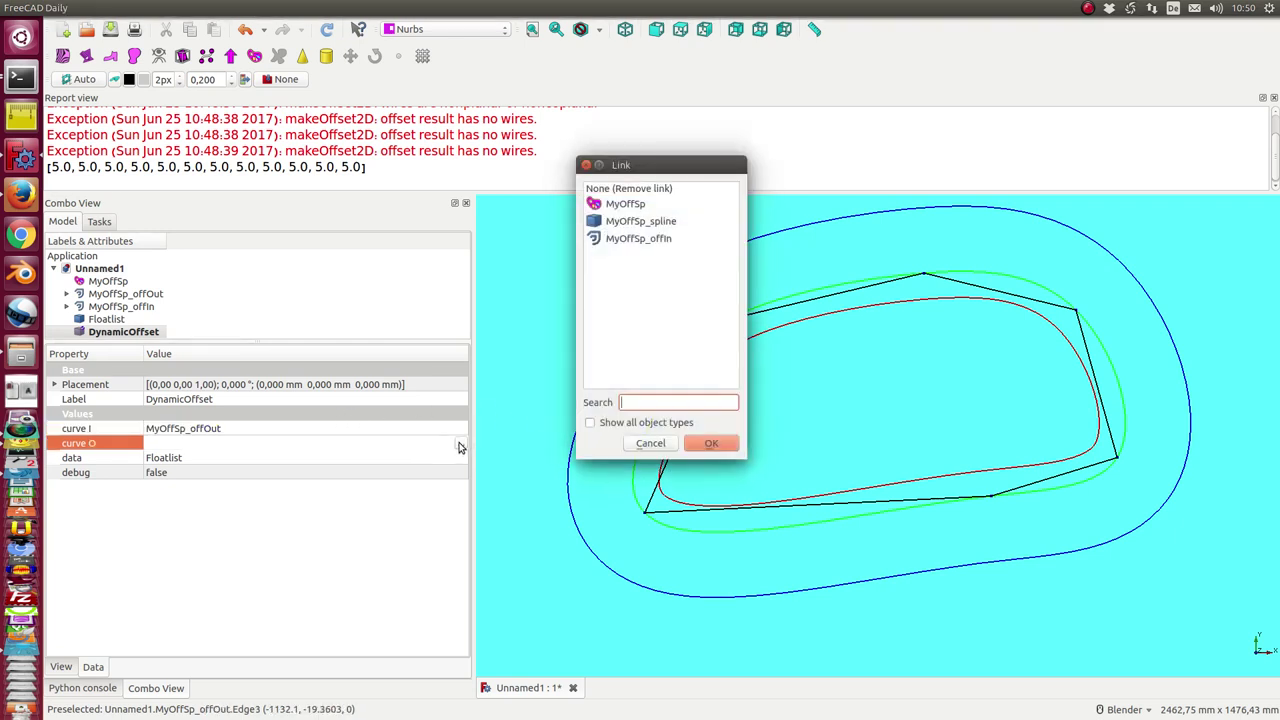
left_click(628, 241)
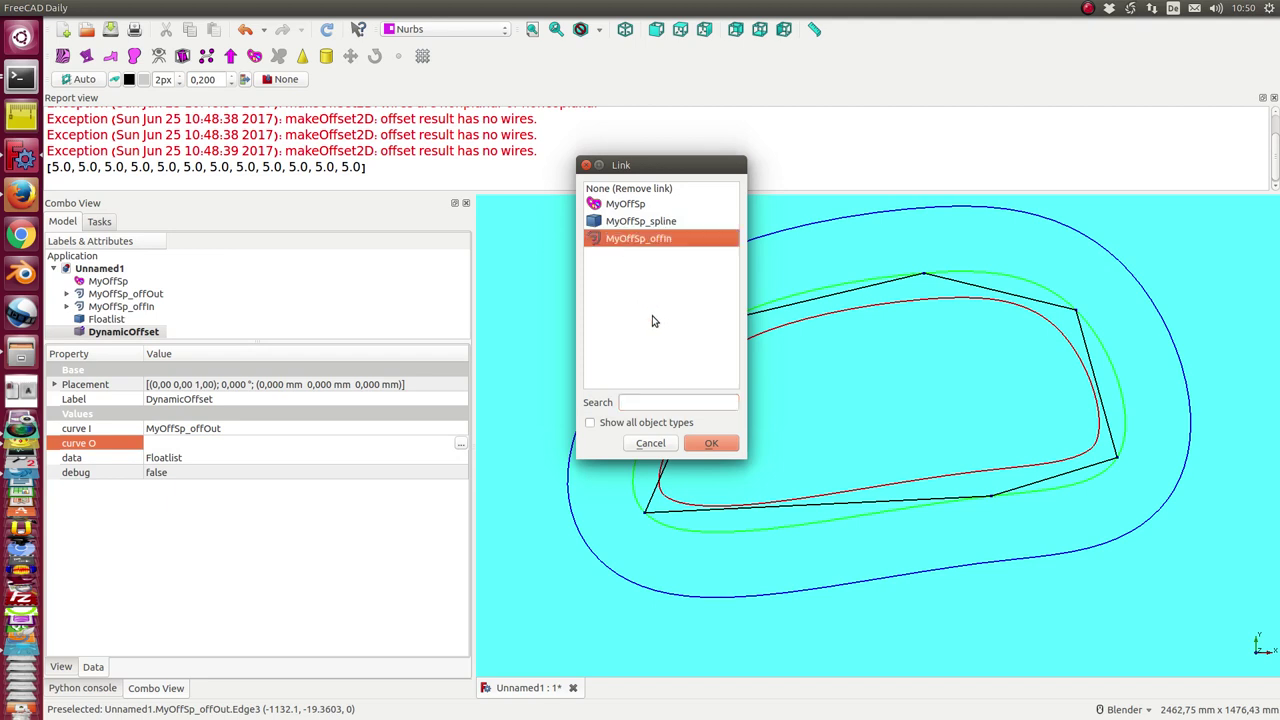
left_click(706, 446)
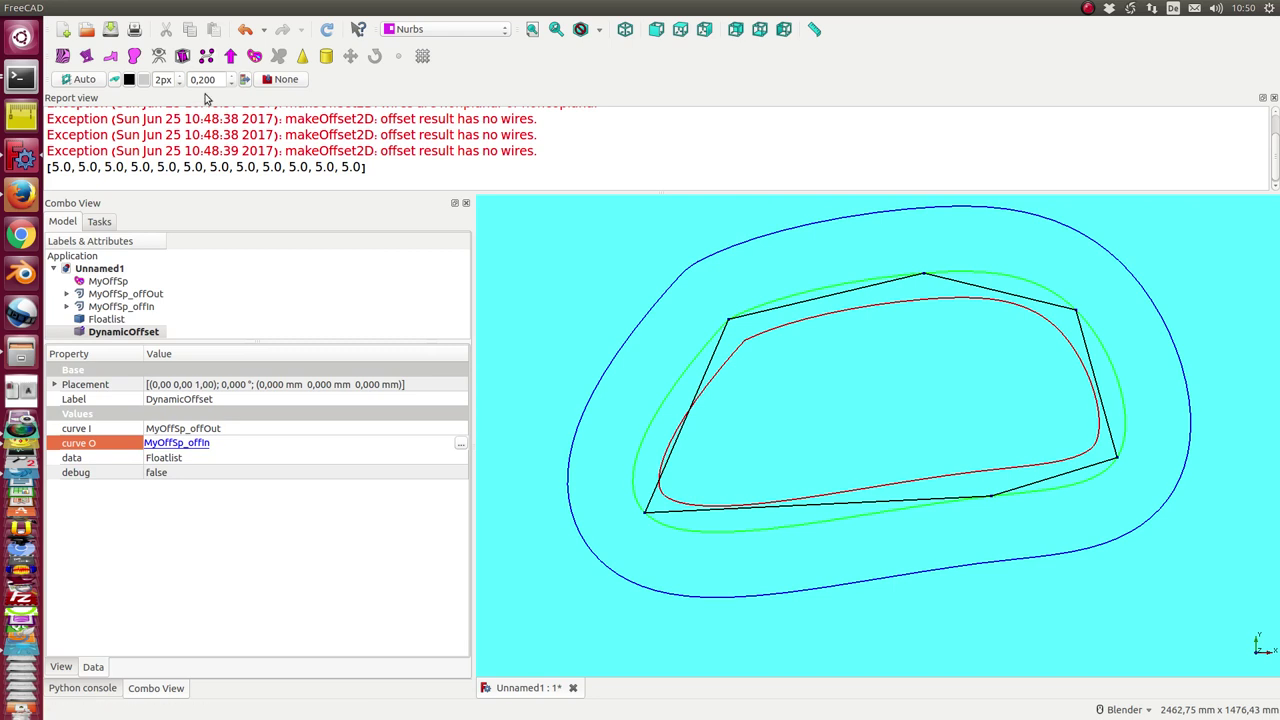
- Recompute to build the black DynamicOffset curve, then select Floatlist to show val000–val011
left_click(326, 31)
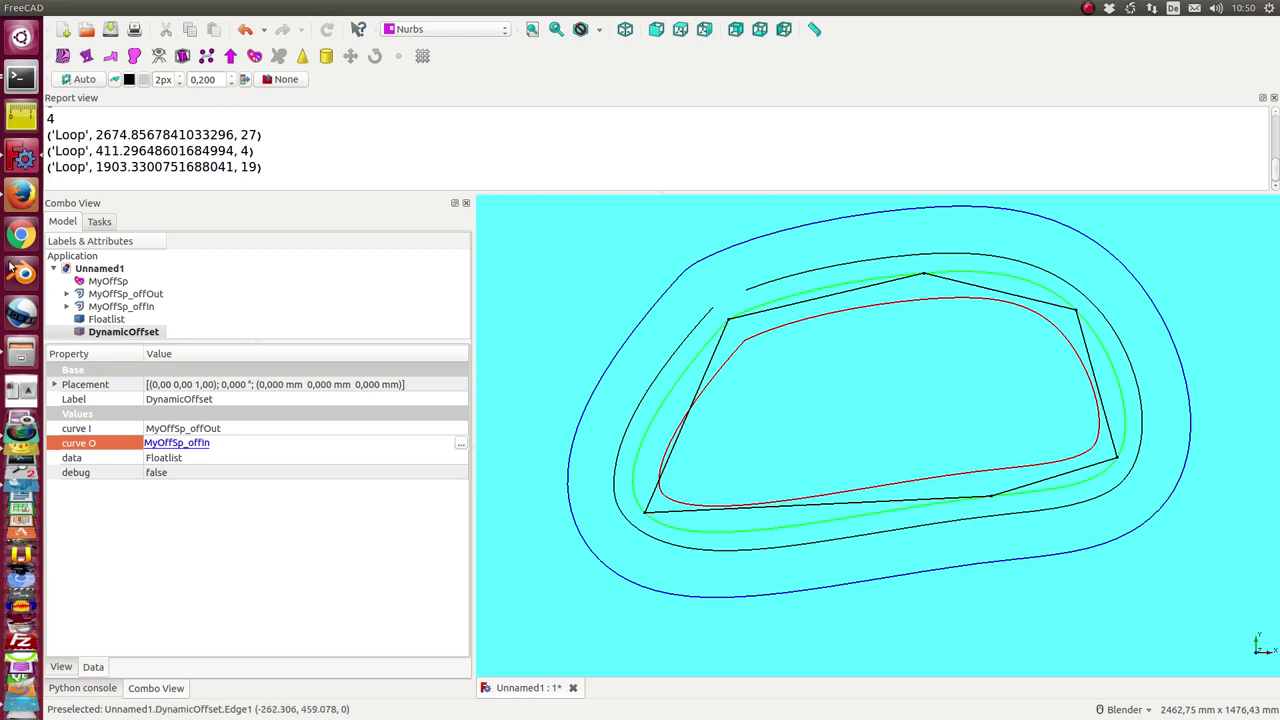
left_click(108, 319)
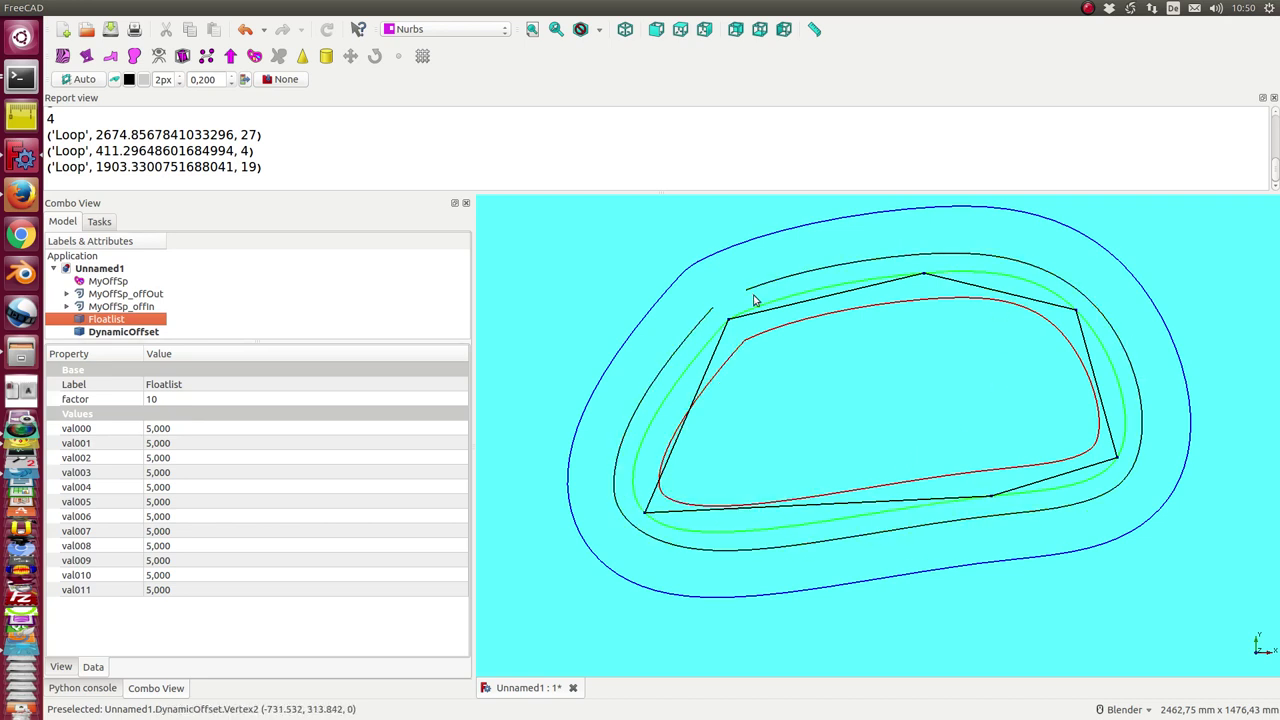
- Raise Floatlist's val001 to 8 and val002 to 10
left_click(209, 427)
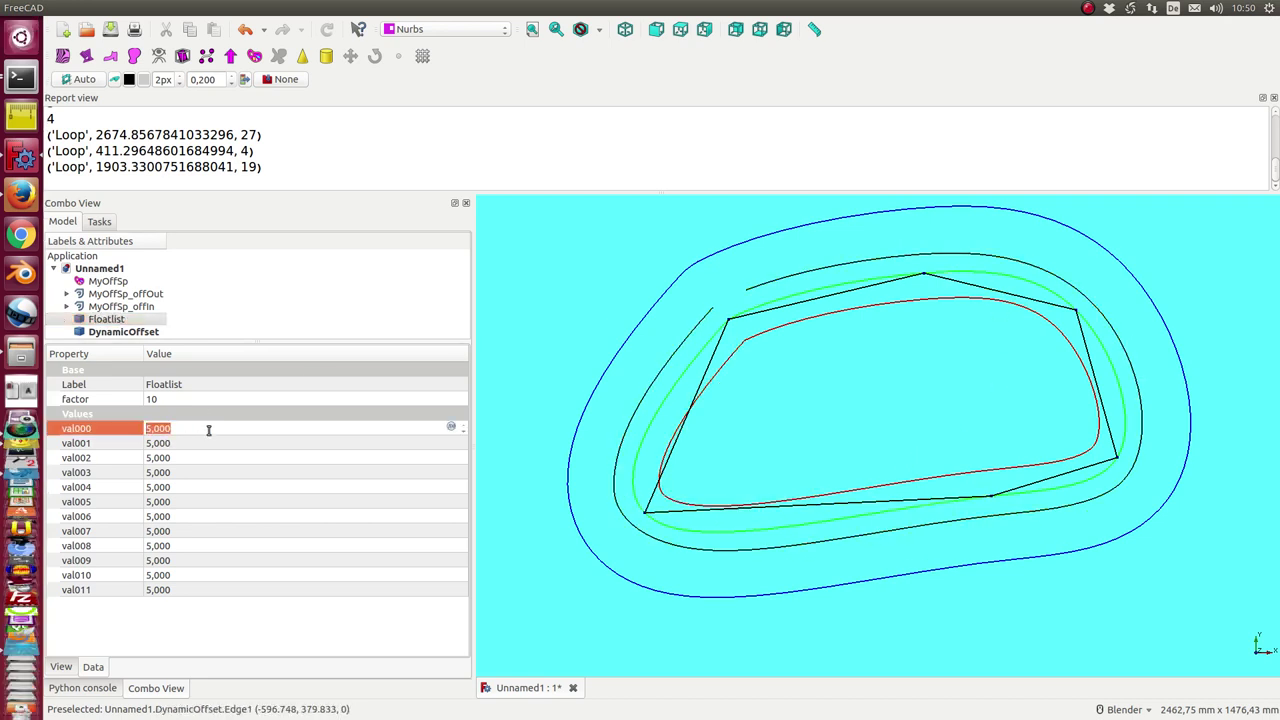
left_click(211, 445)
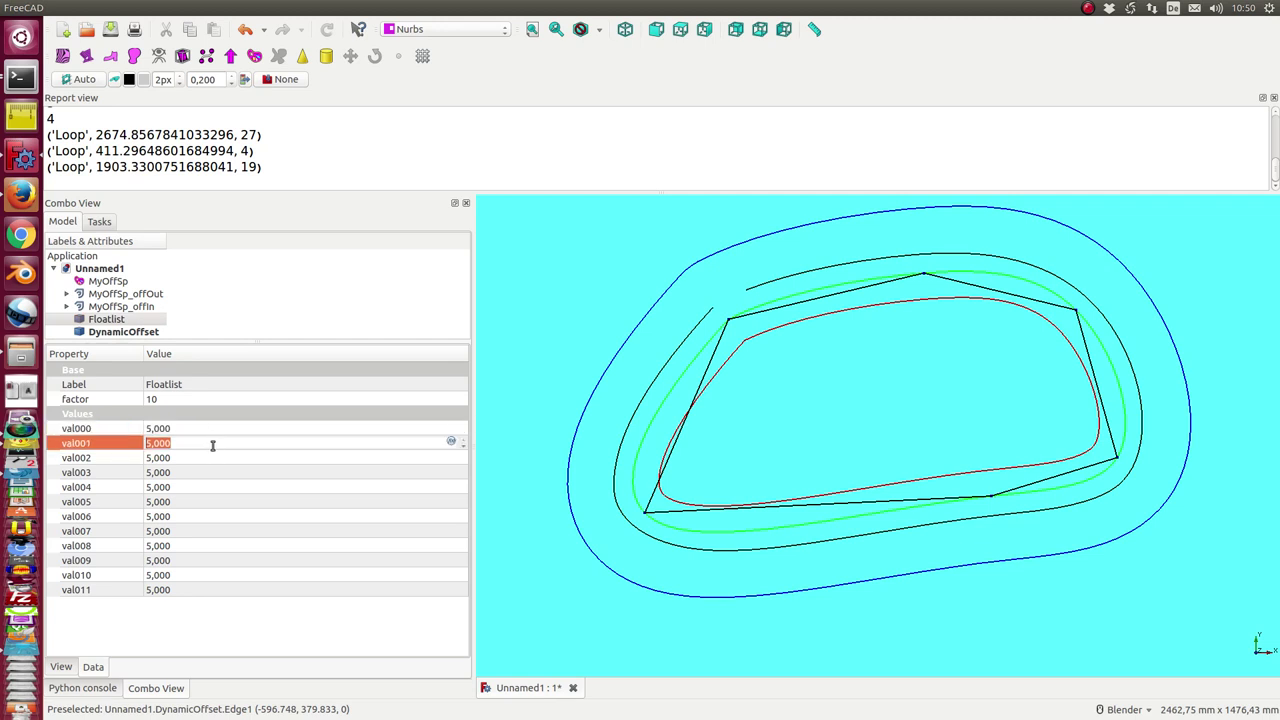
scroll(212, 445, "up", 1)
scroll(212, 445, "up", 1)
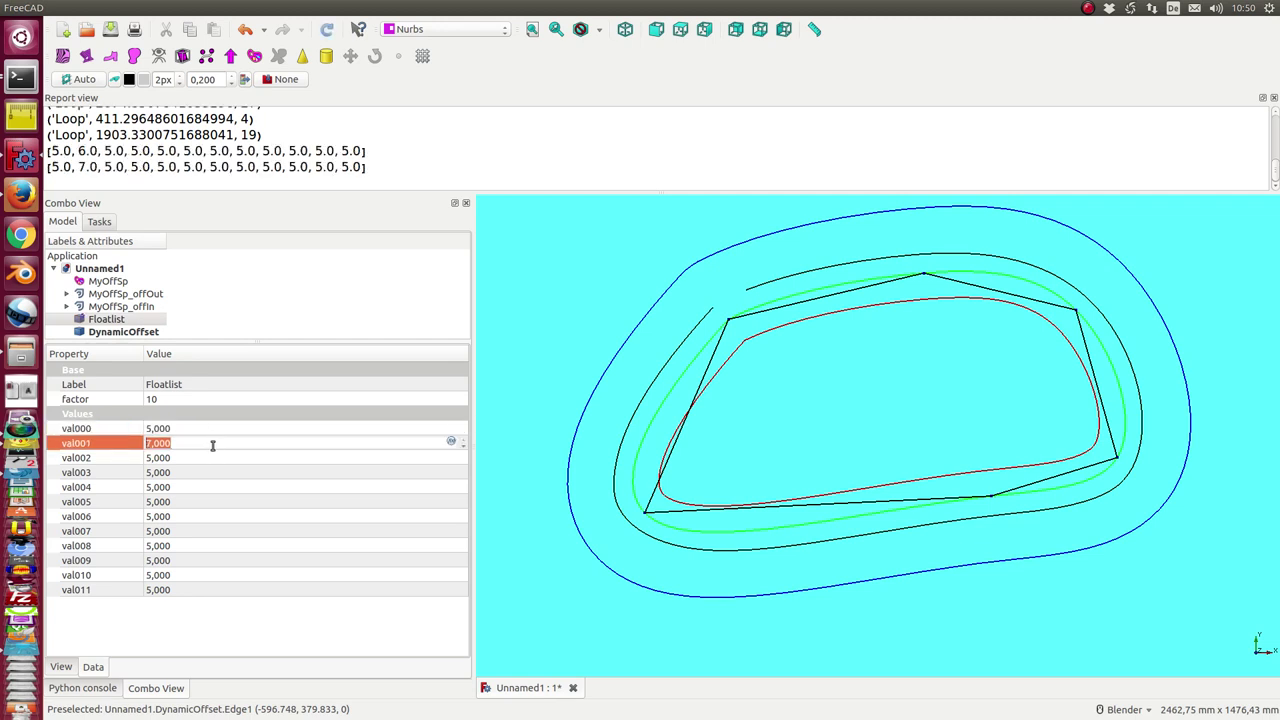
scroll(212, 445, "up", 1)
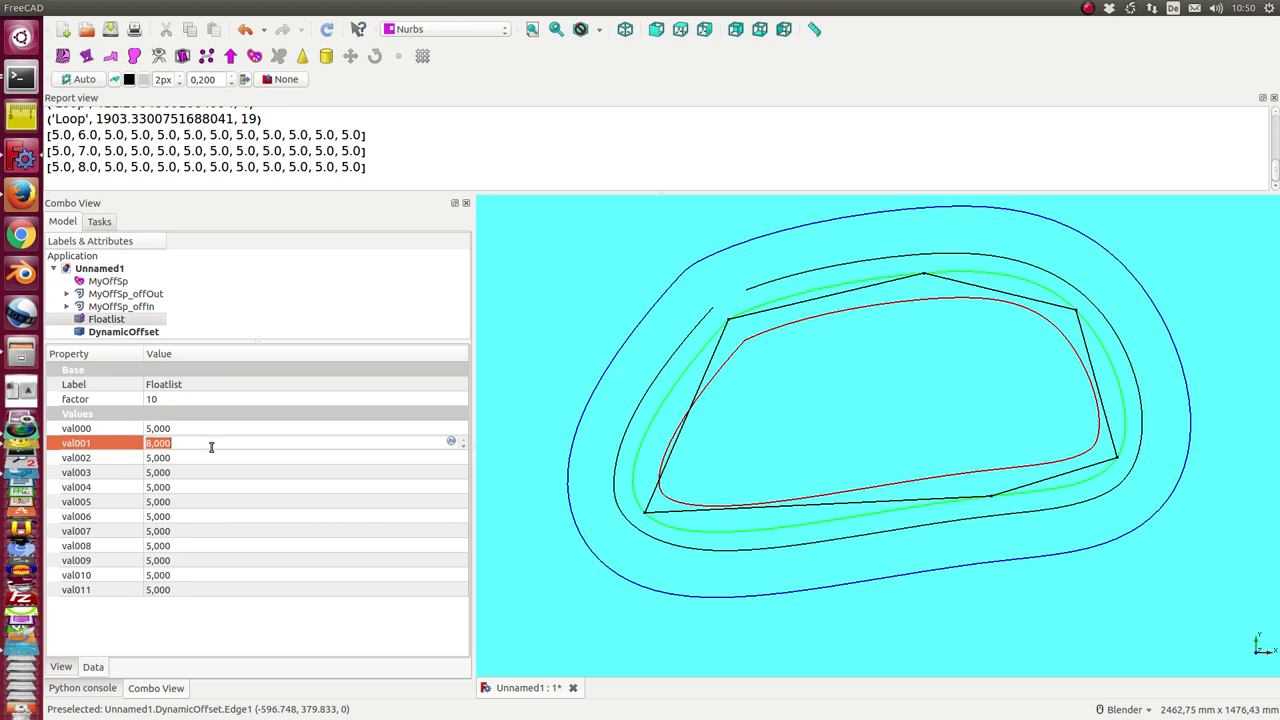
key("Return")
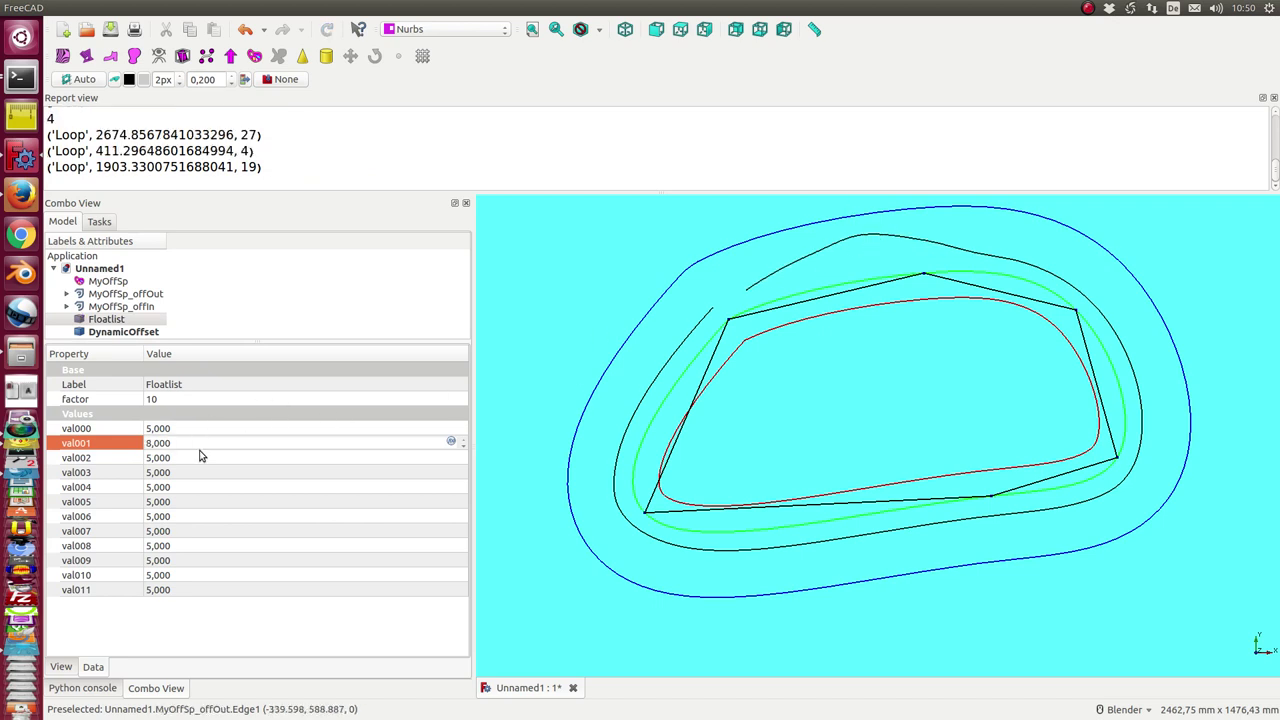
left_click(205, 461)
scroll(212, 457, "up", 2)
scroll(212, 457, "up", 1)
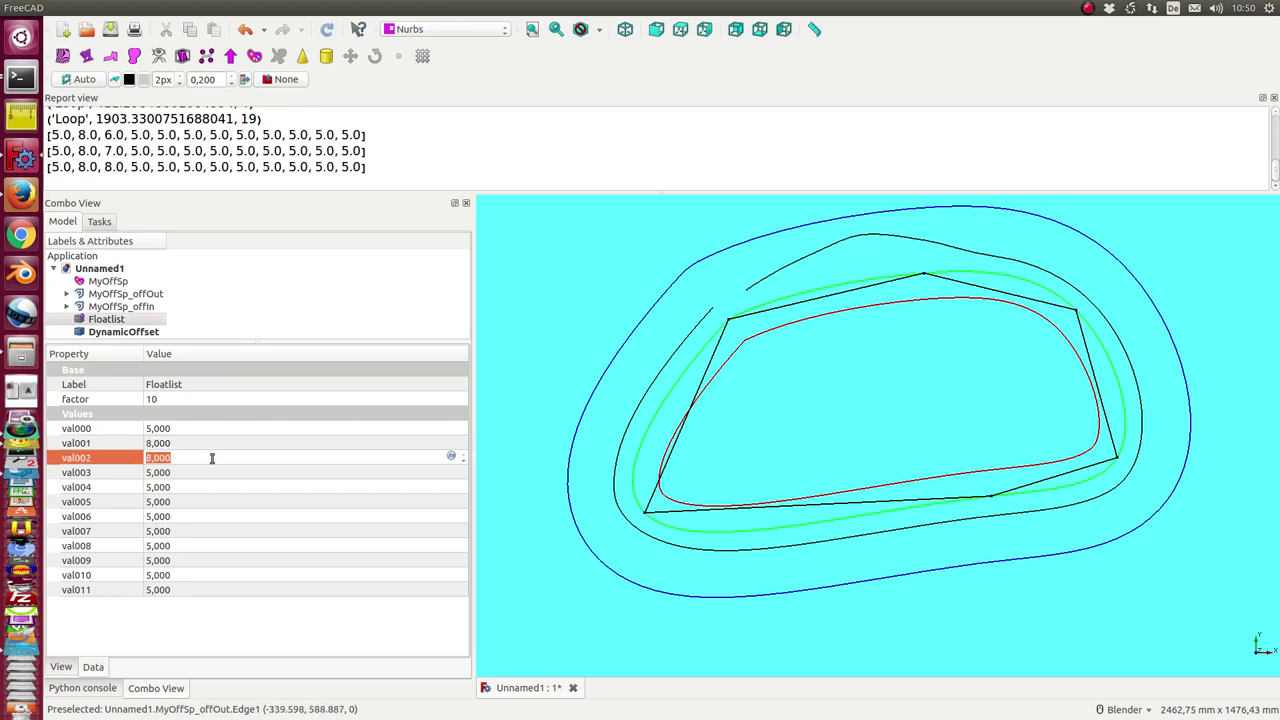
scroll(212, 457, "up", 1)
scroll(212, 458, "up", 1)
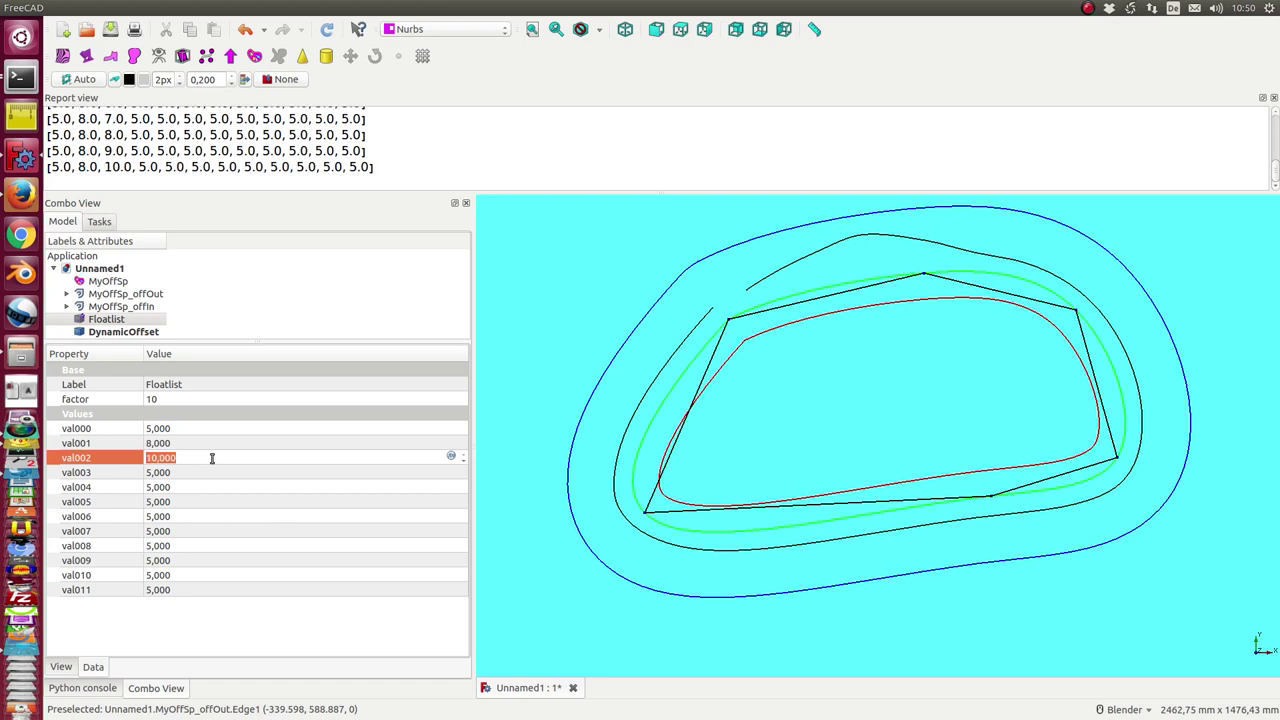
key("Return")
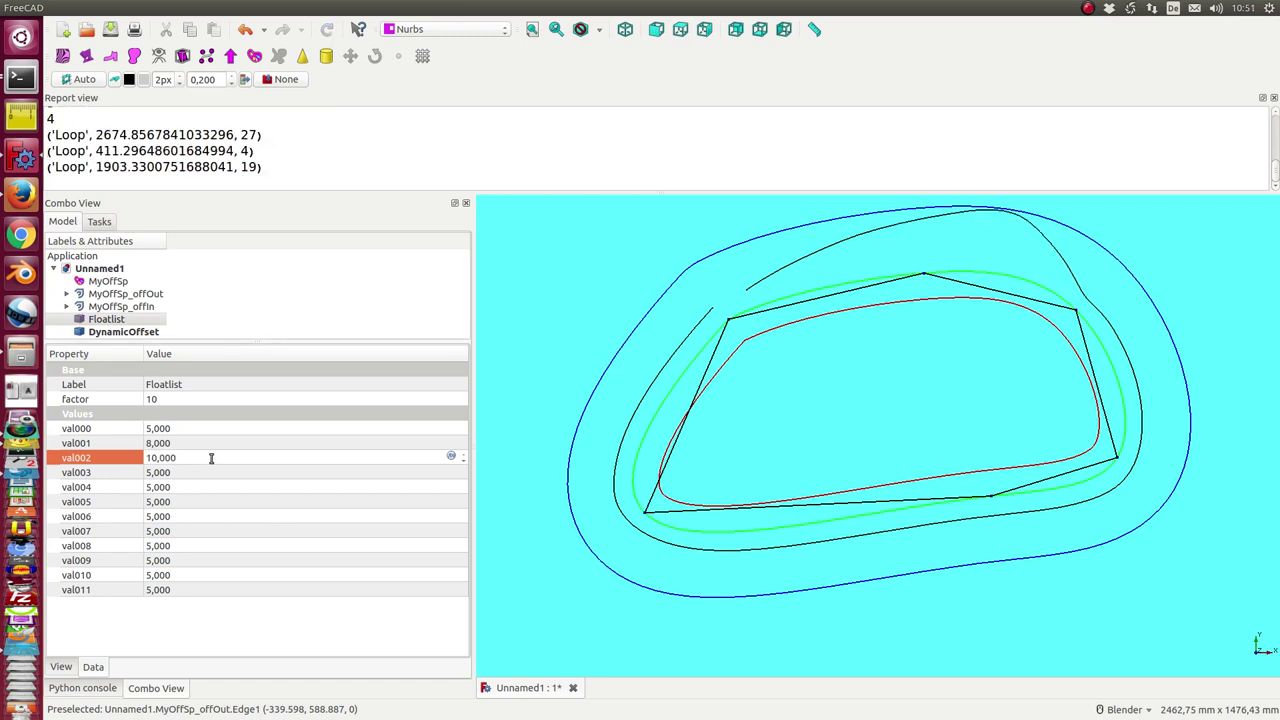
- Raise val003 and val004 to 10
left_click(207, 472)
scroll(207, 472, "up", 1)
scroll(207, 472, "up", 1)
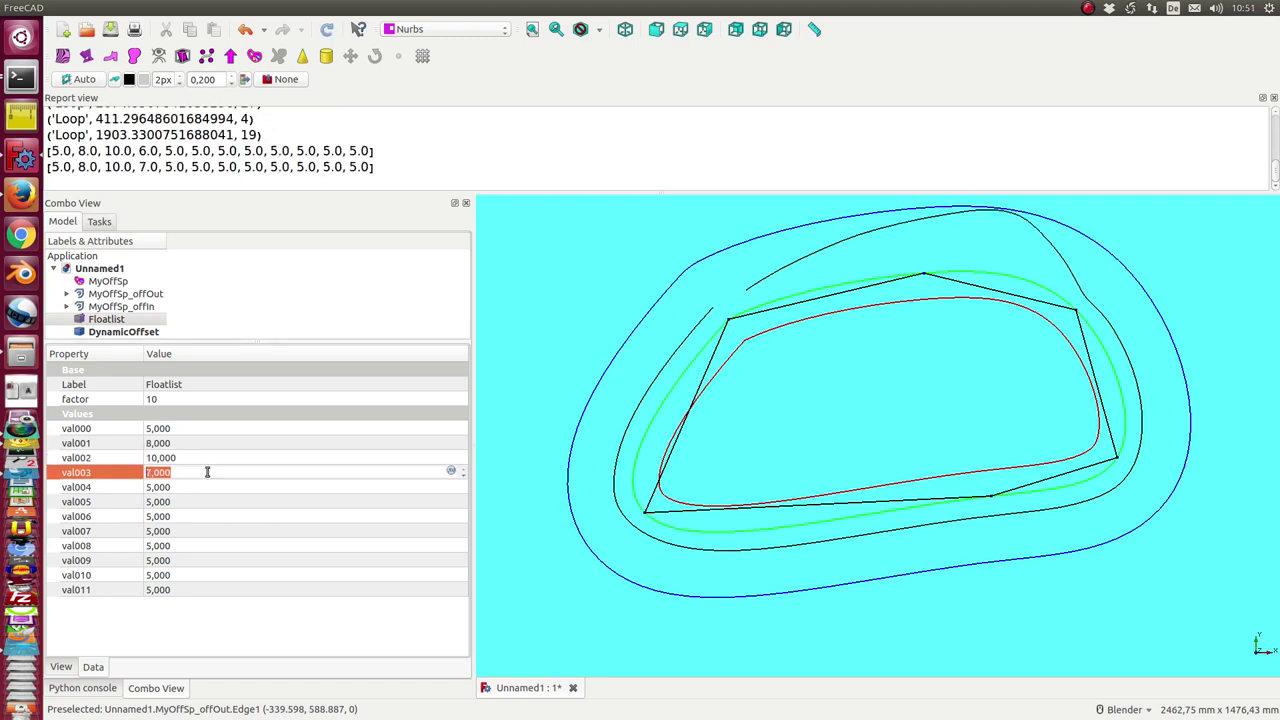
scroll(207, 472, "up", 2)
scroll(207, 472, "up", 1)
key("Return")
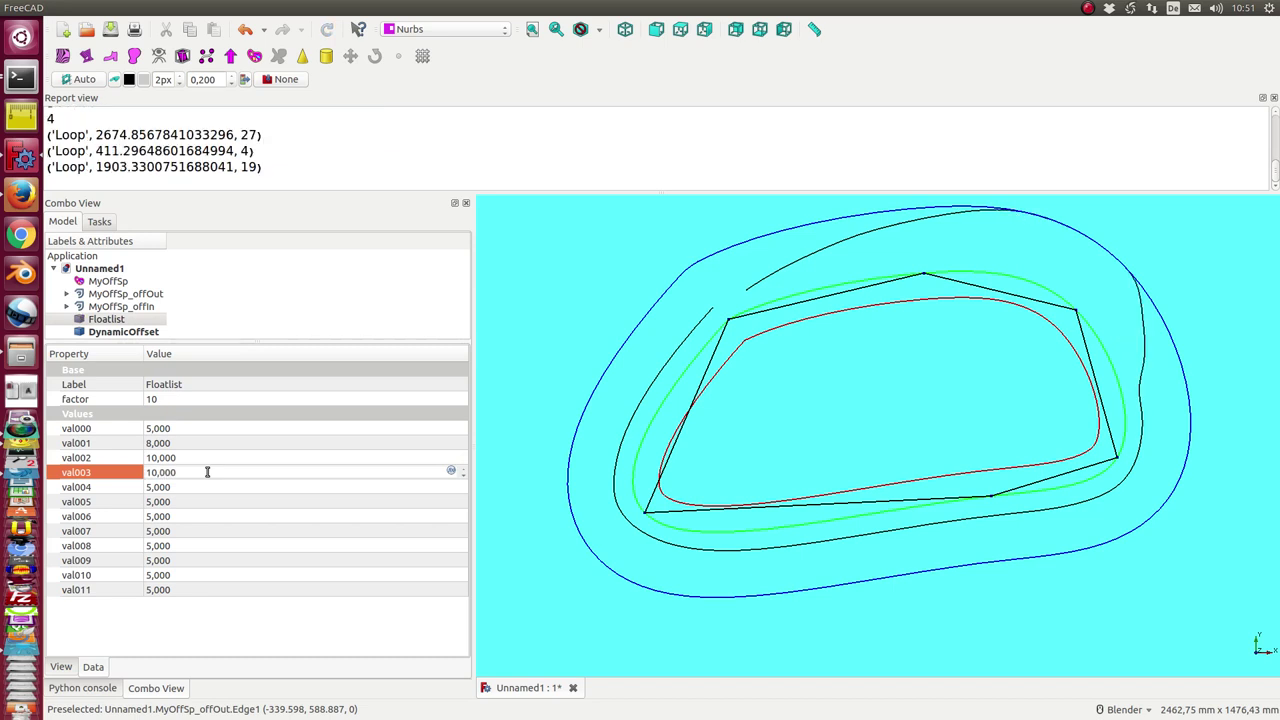
left_click(211, 487)
scroll(211, 486, "up", 2)
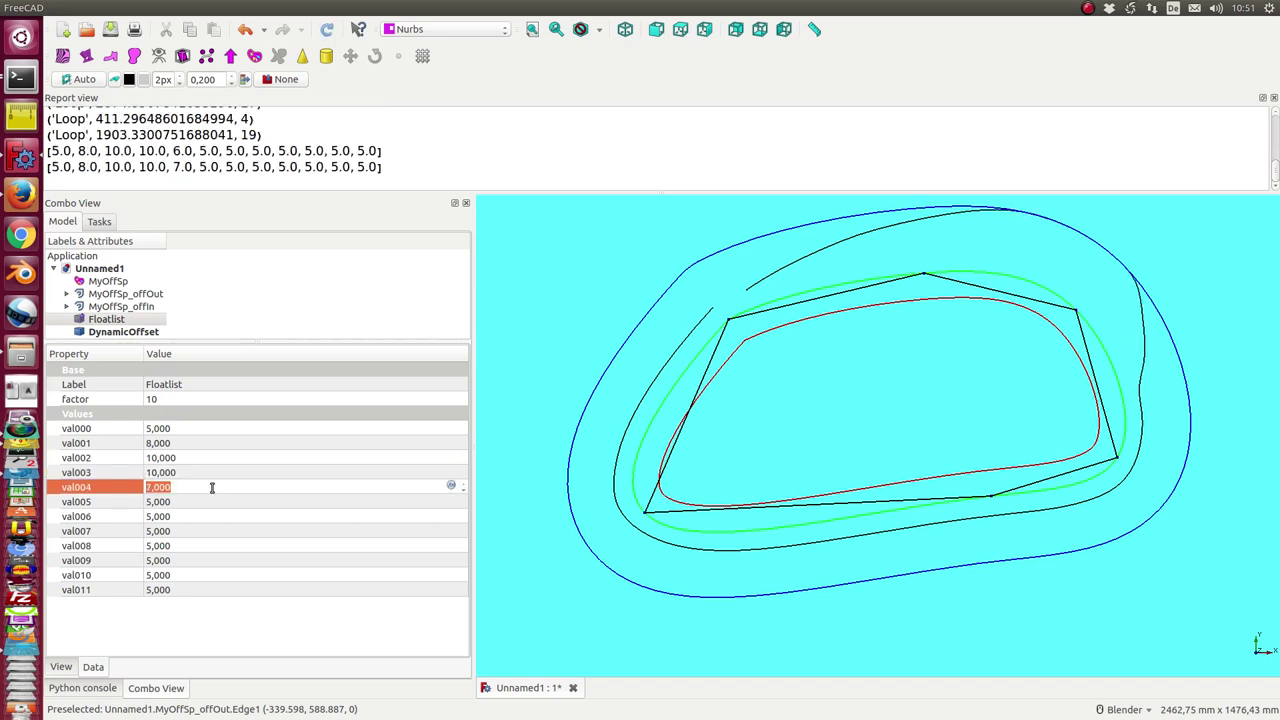
scroll(211, 486, "up", 1)
scroll(211, 486, "up", 1)
scroll(211, 487, "up", 1)
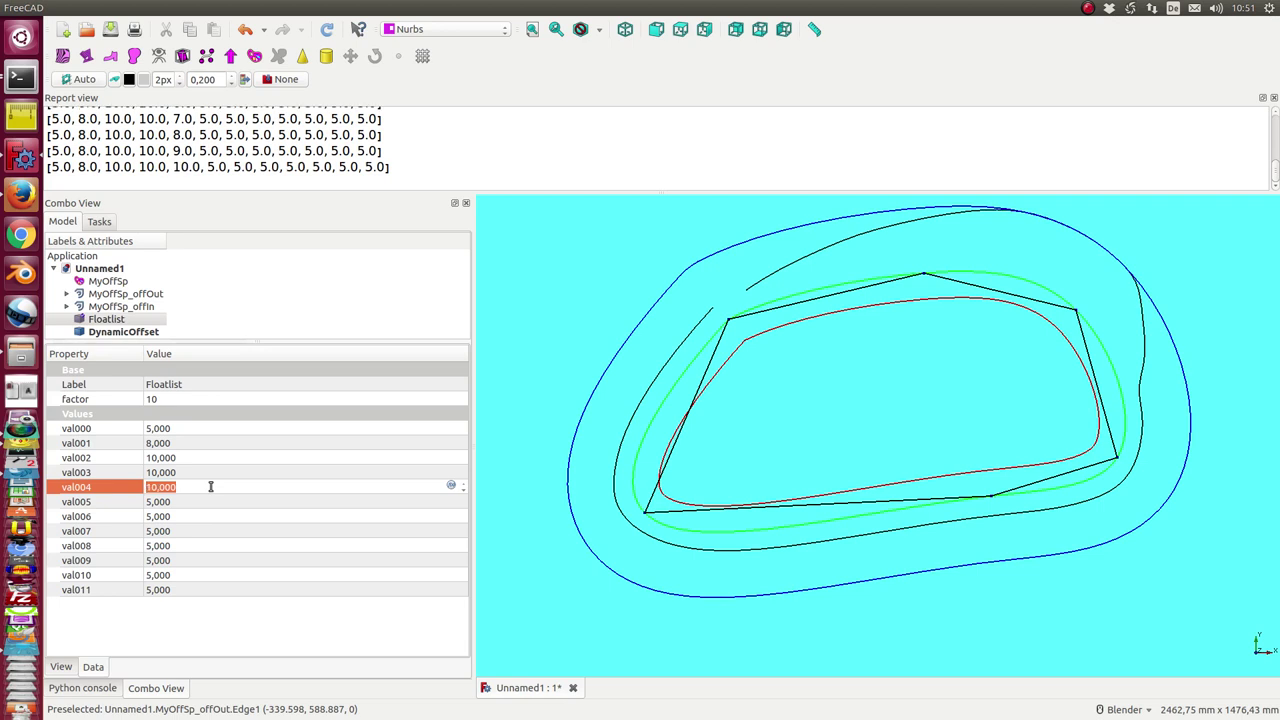
key("Return")
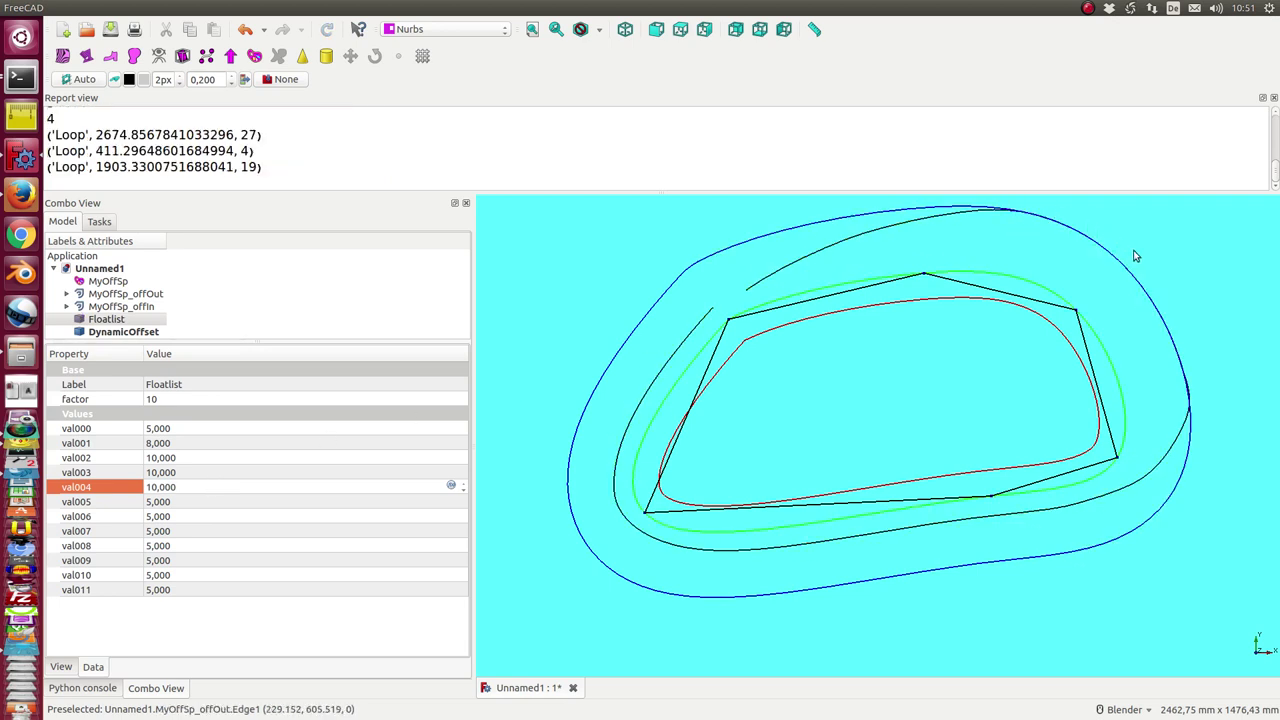
- Lower the Floatlist values val007 and val008 to 0
left_click(209, 531)
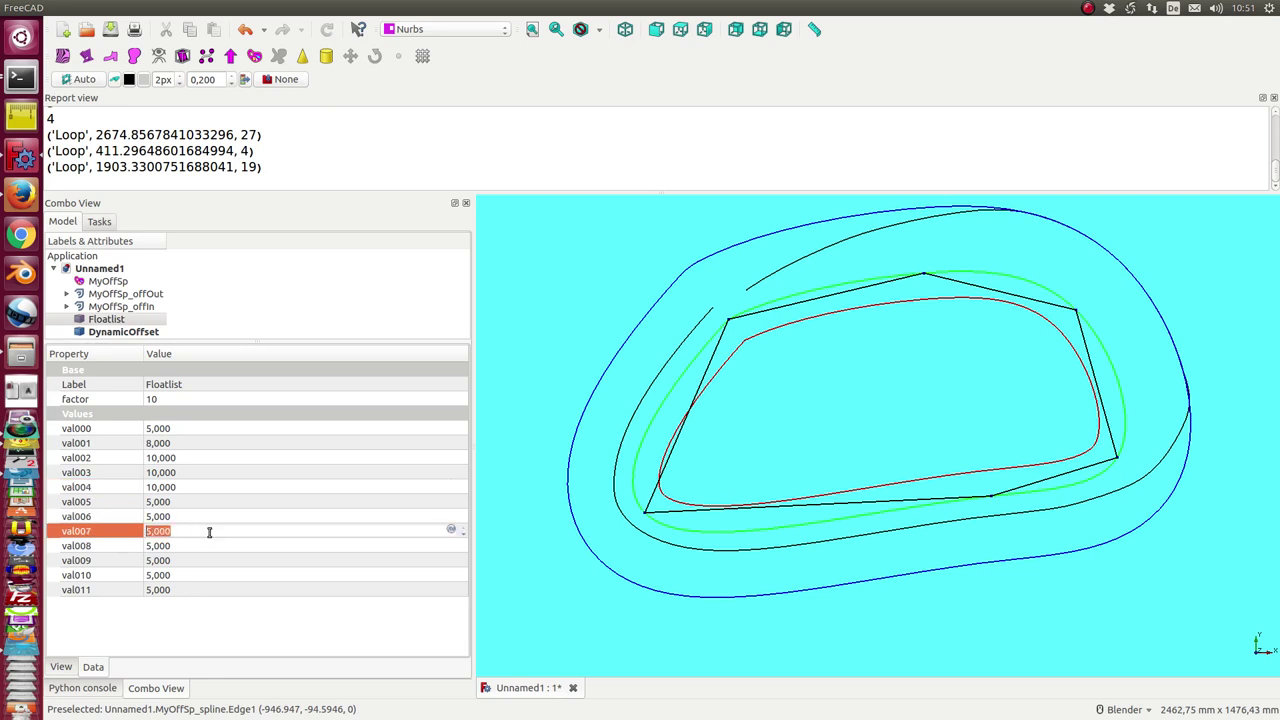
scroll(209, 531, "down", 1)
scroll(210, 533, "down", 1)
scroll(210, 534, "down", 1)
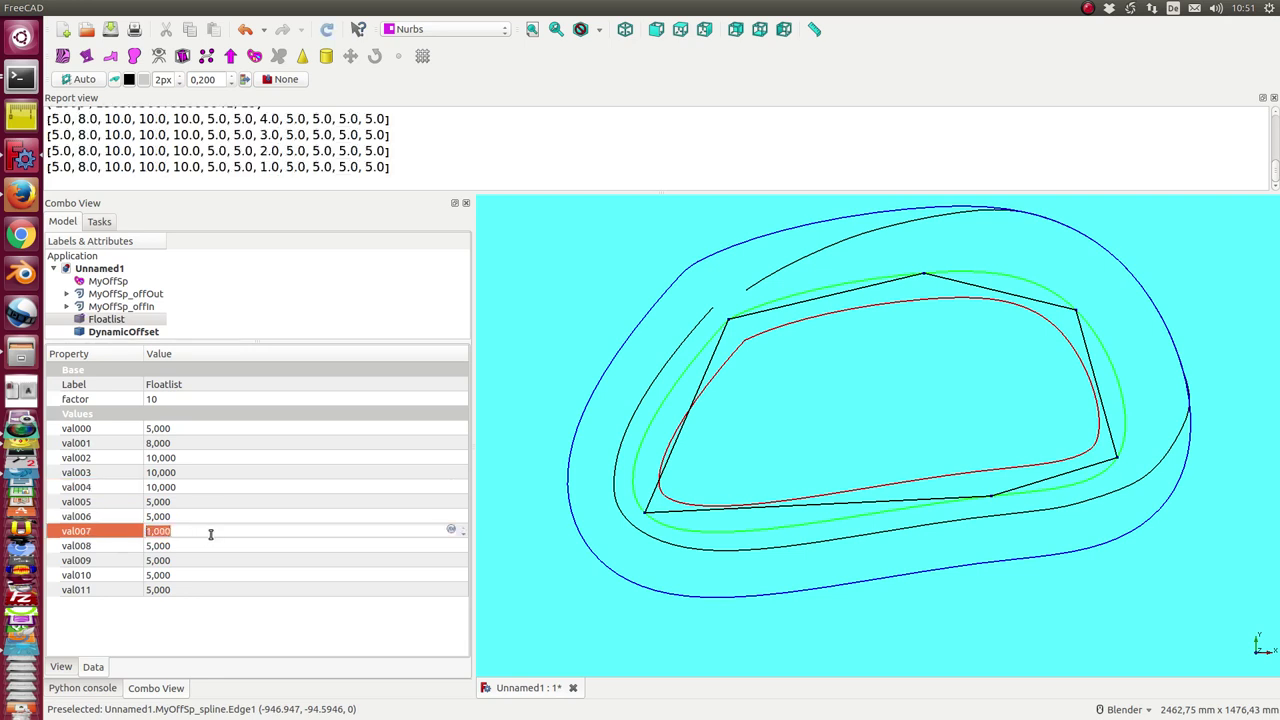
scroll(210, 534, "down", 1)
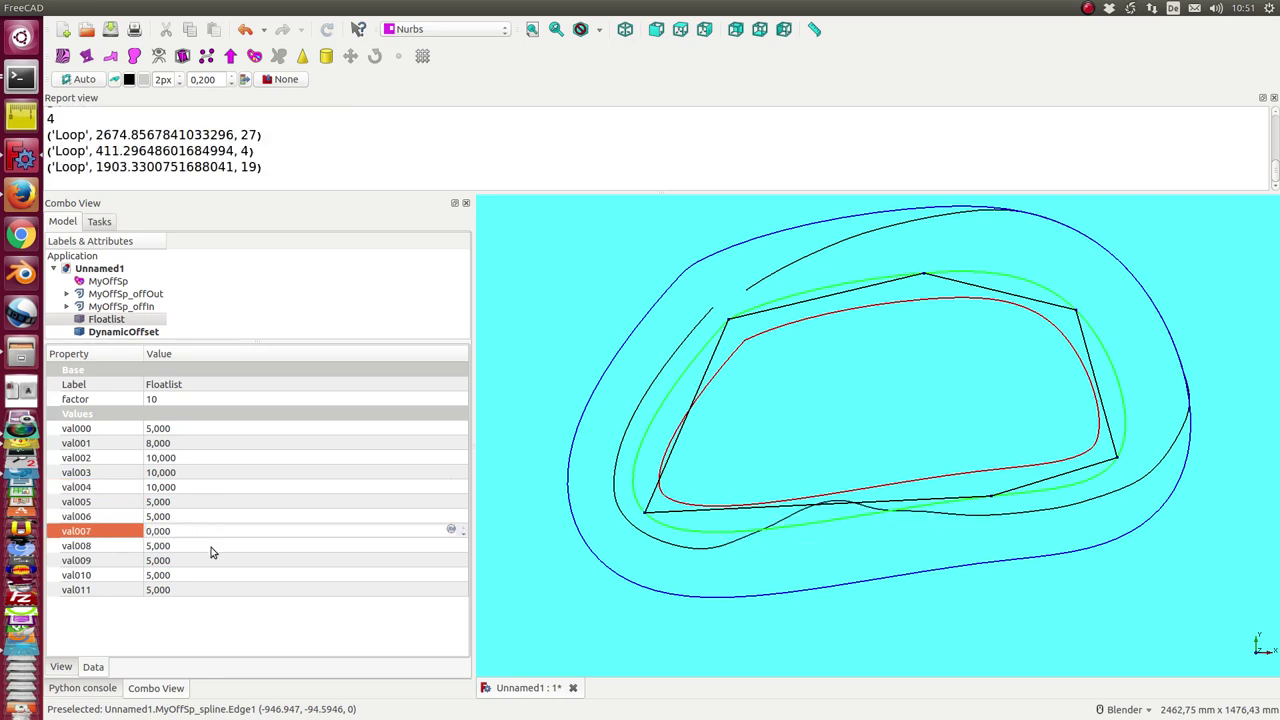
left_click(211, 547)
scroll(212, 546, "down", 2)
scroll(212, 546, "down", 1)
scroll(212, 546, "down", 1)
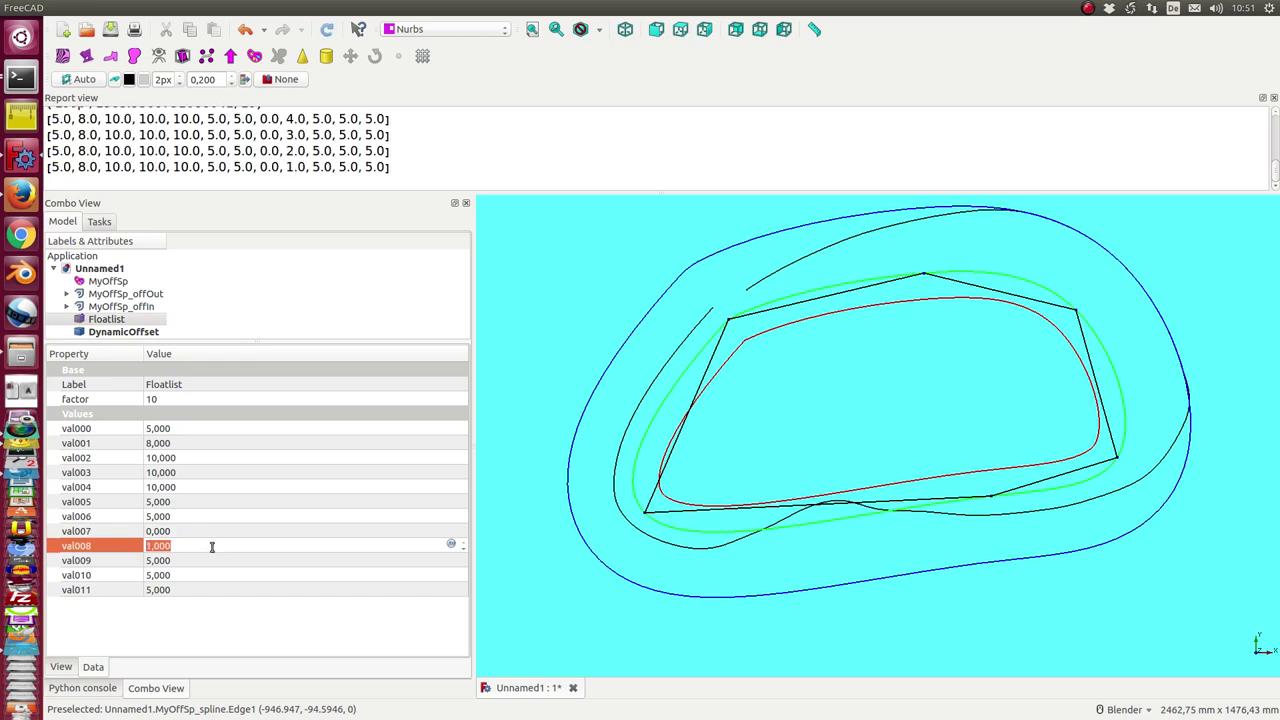
scroll(212, 546, "down", 1)
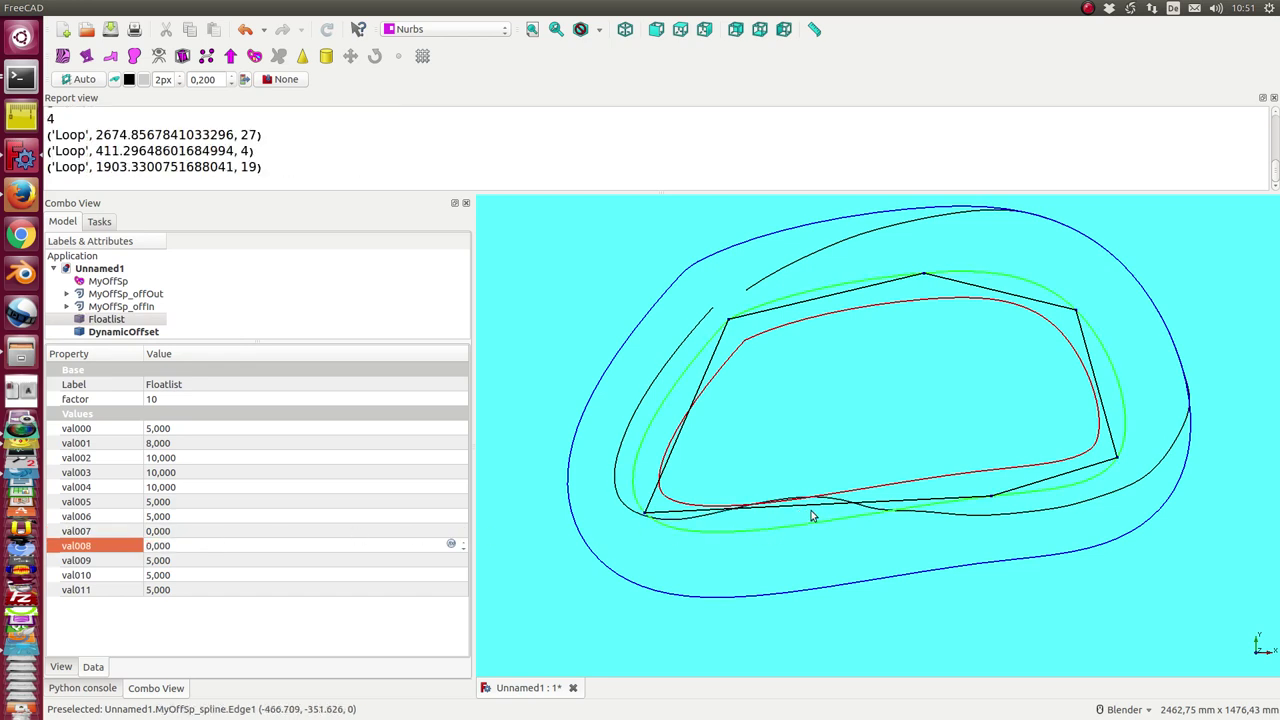
- Lower Floatlist val006 to 0 so the bottom of the curve dips inward
left_click(219, 516)
scroll(220, 515, "down", 2)
scroll(220, 515, "down", 1)
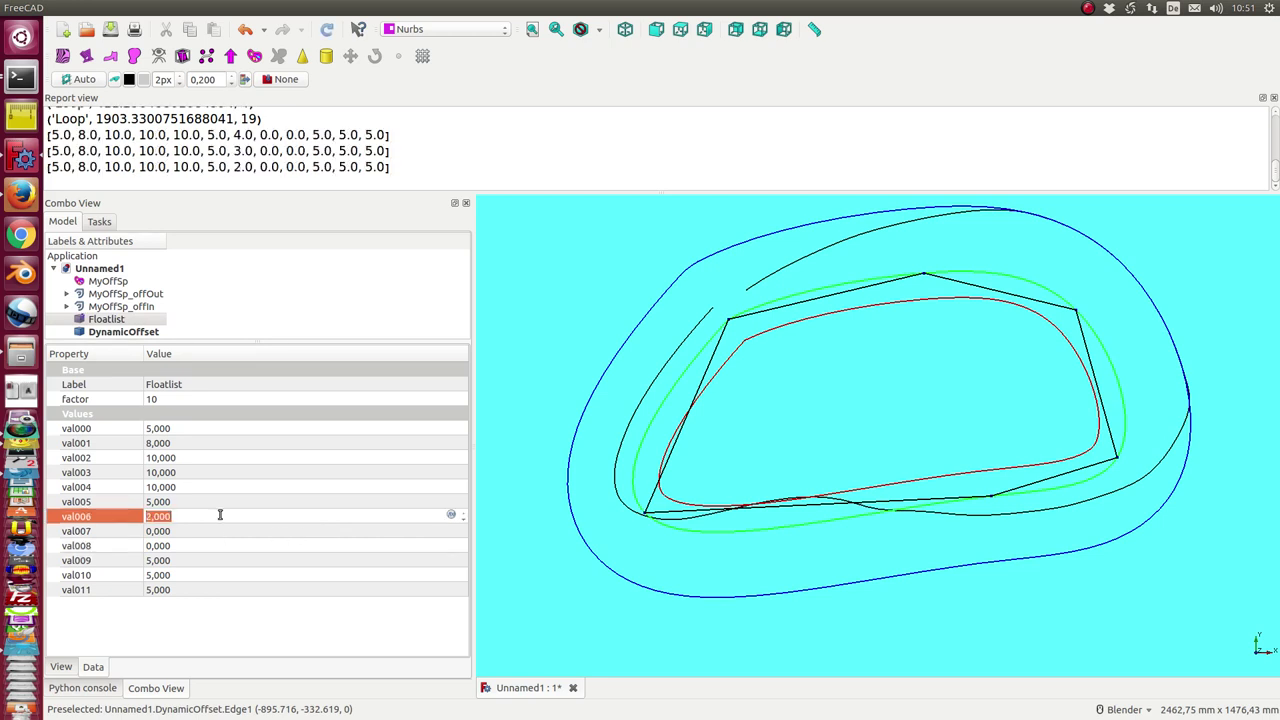
scroll(220, 515, "down", 1)
scroll(220, 515, "down", 1)
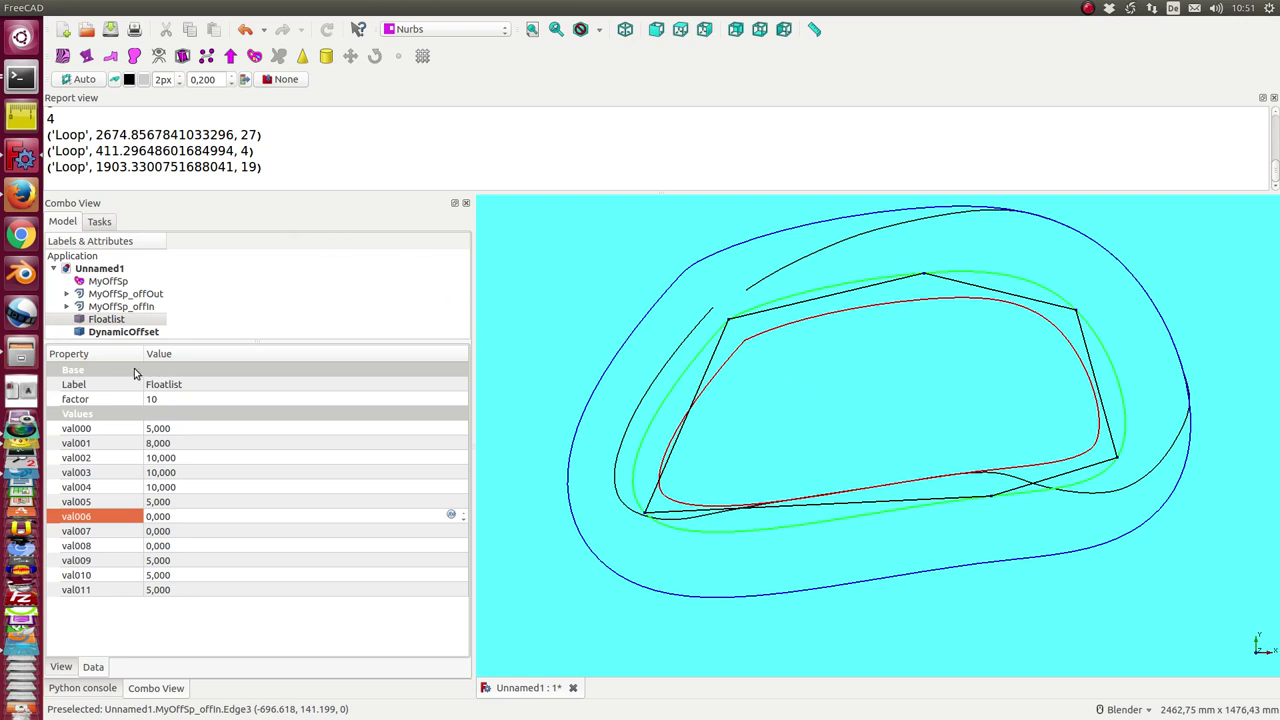
- Turn on DynamicOffset's debug property to show the ruled surface, then set it back to false
left_click(120, 331)
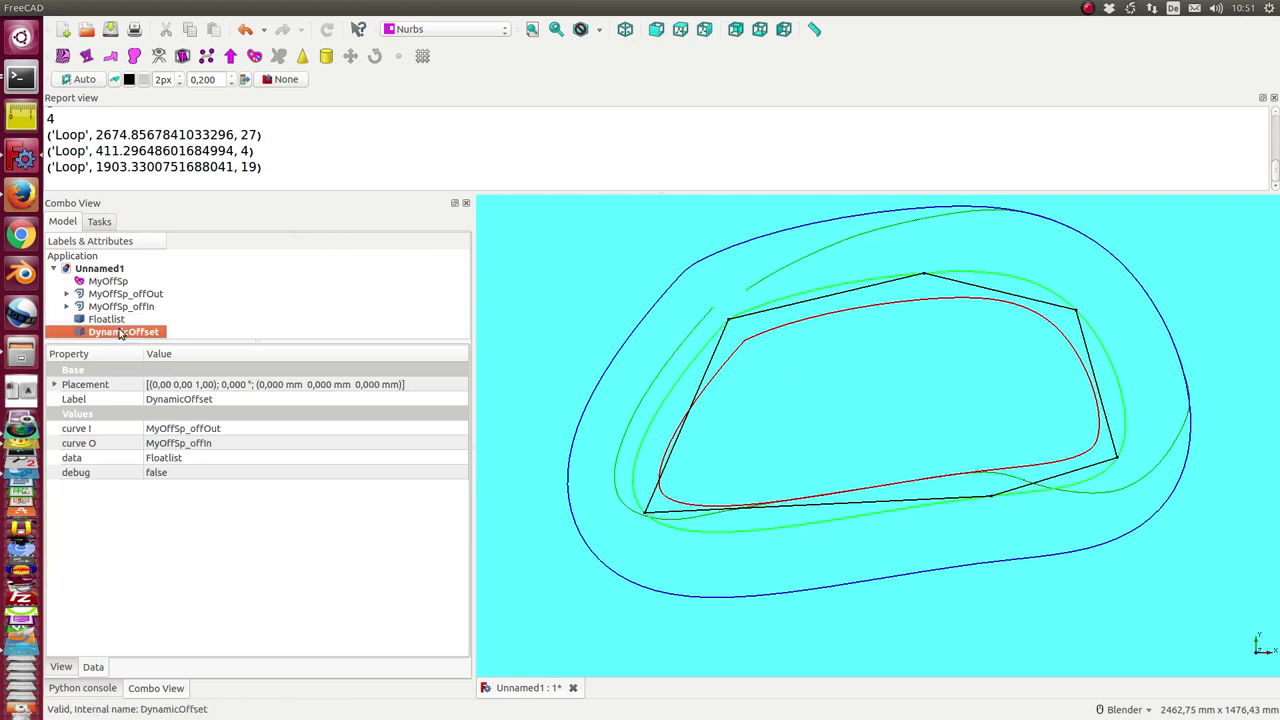
left_click(227, 473)
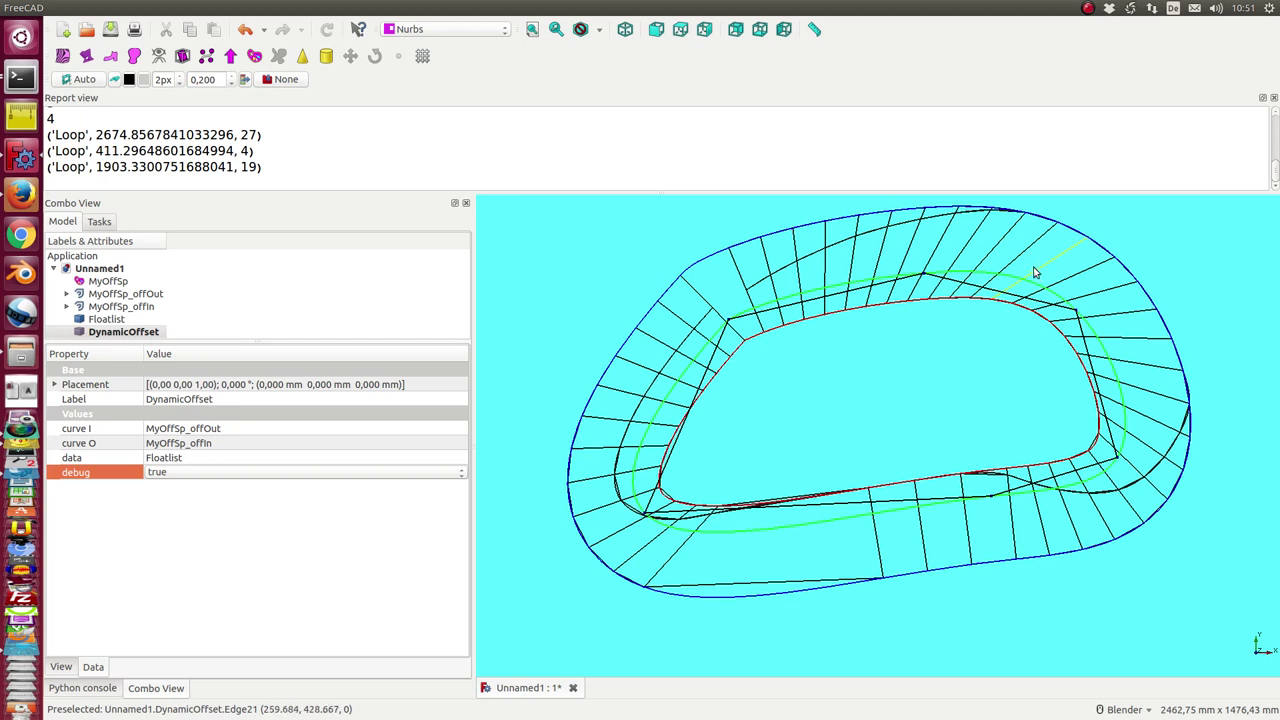
left_click(303, 475)
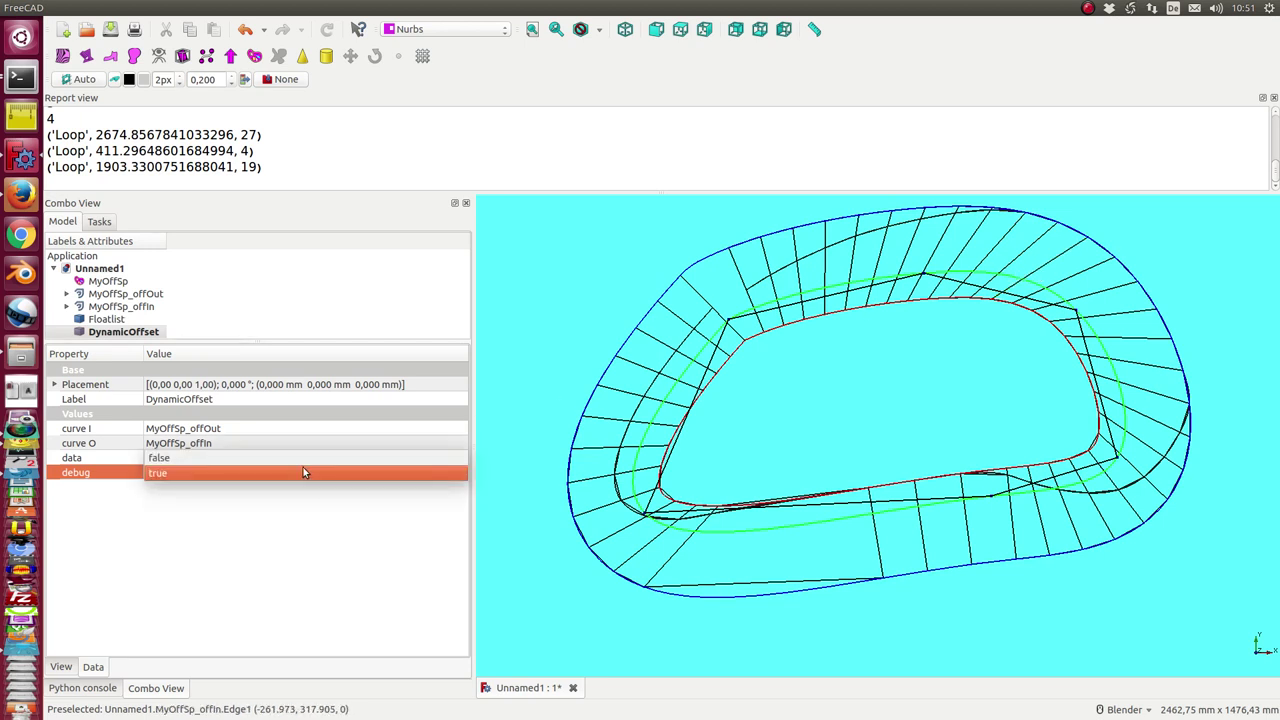
left_click(303, 457)
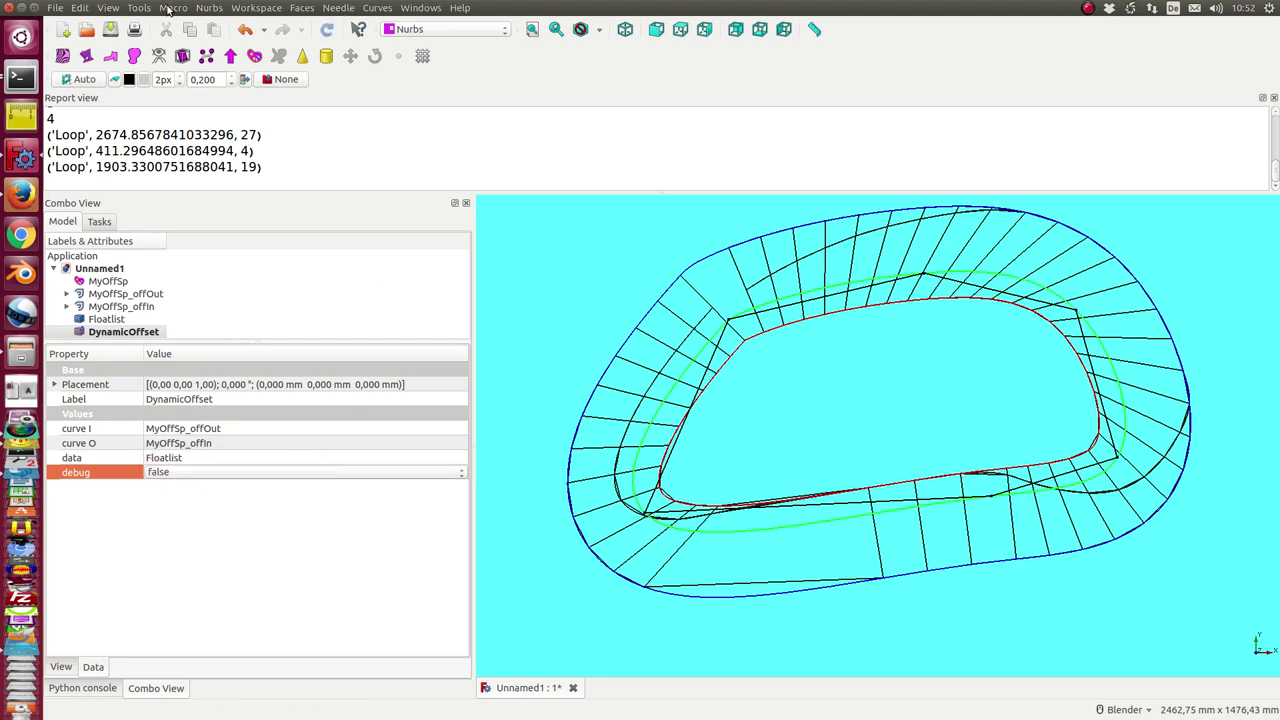
- Display the document's dependency graph via Tools > Dependency graph
left_click(147, 12)
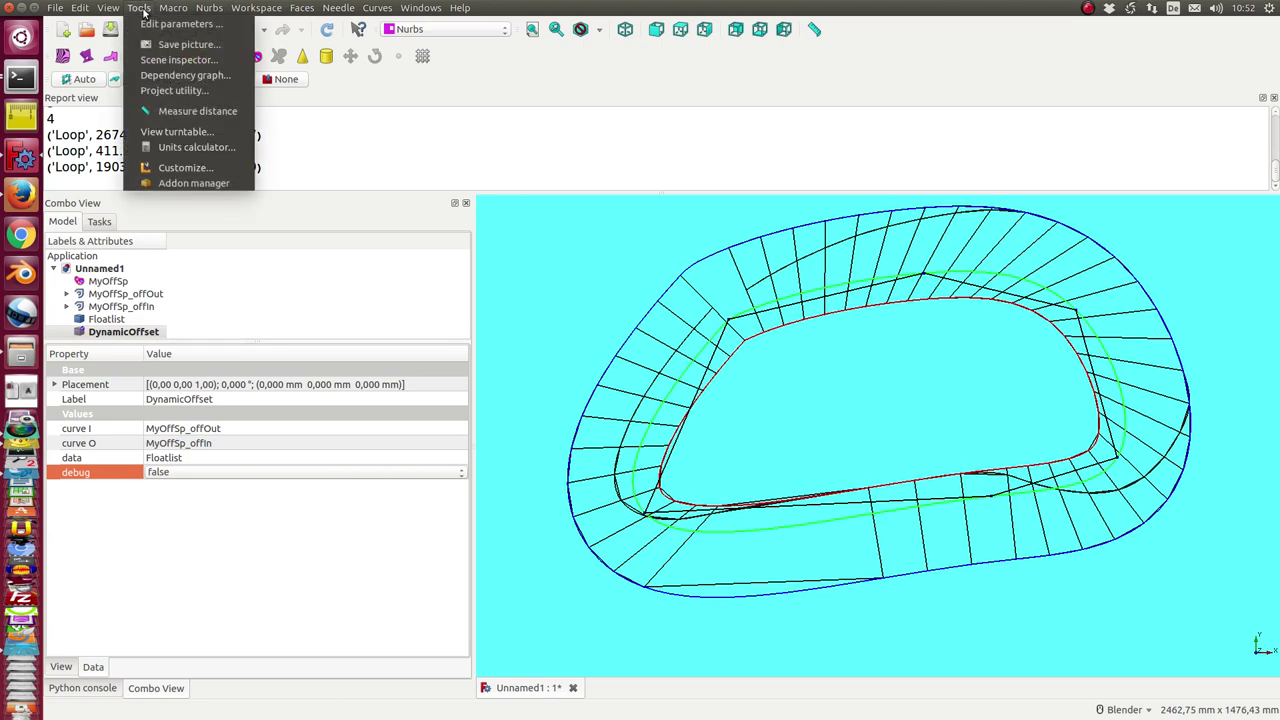
left_click(163, 78)
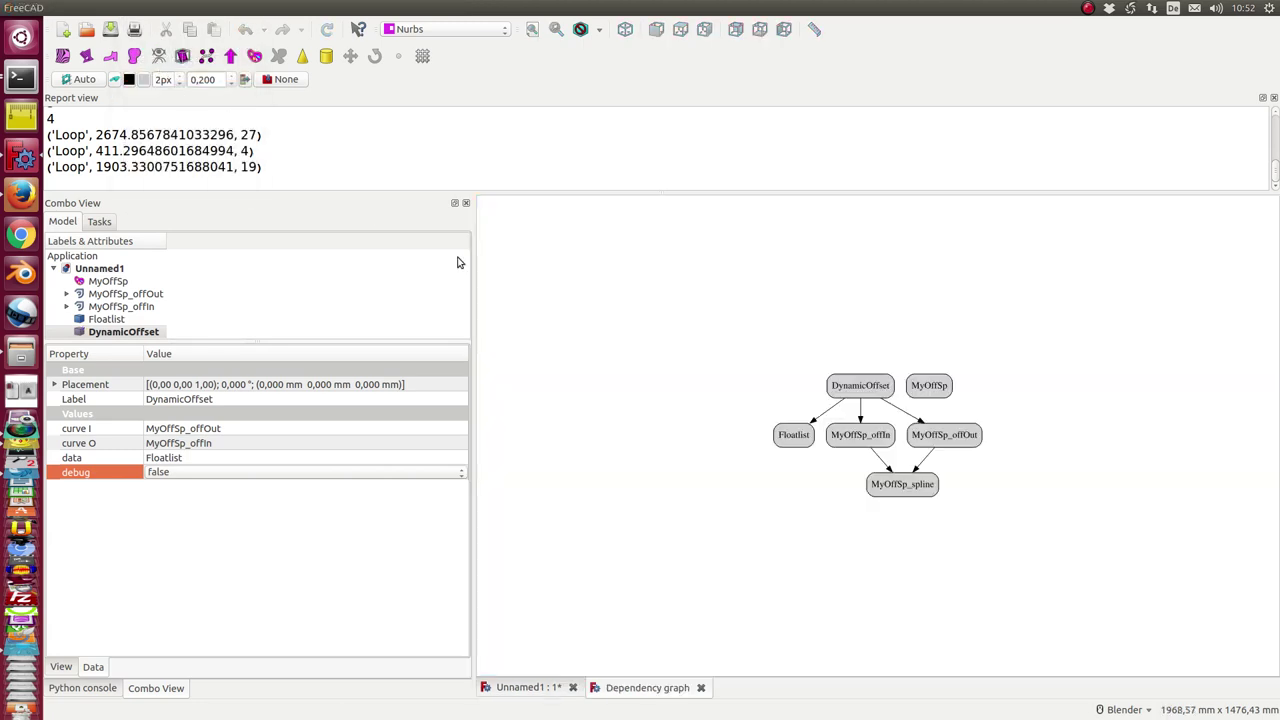